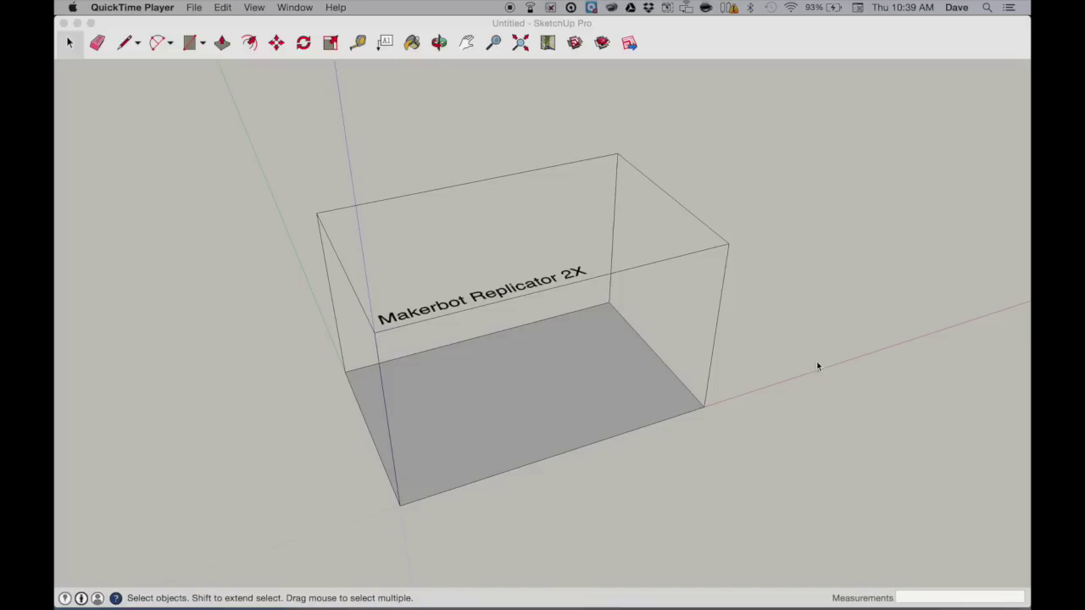
Delete the Makerbot Replicator 2X build-volume box from the model.
{"action": "mouse_move", "coordinate": [424, 603]}
{"action": "left_click", "coordinate": [539, 395]}
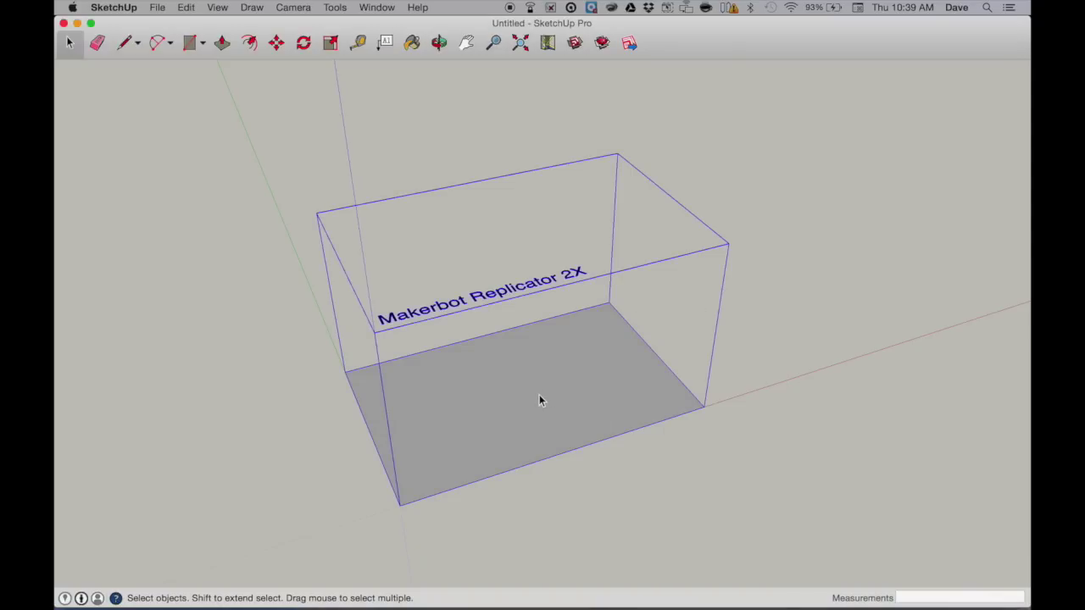
{"action": "key", "text": "Delete"}
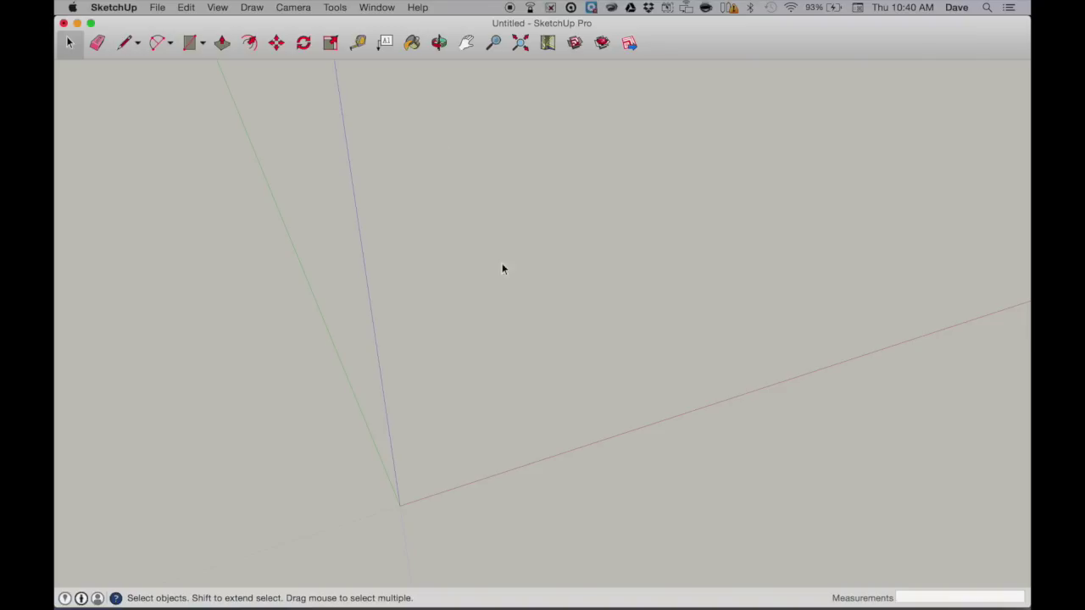
Set the model's length units to Decimal format in Millimeters and close the model information.
{"action": "left_click", "coordinate": [377, 7]}
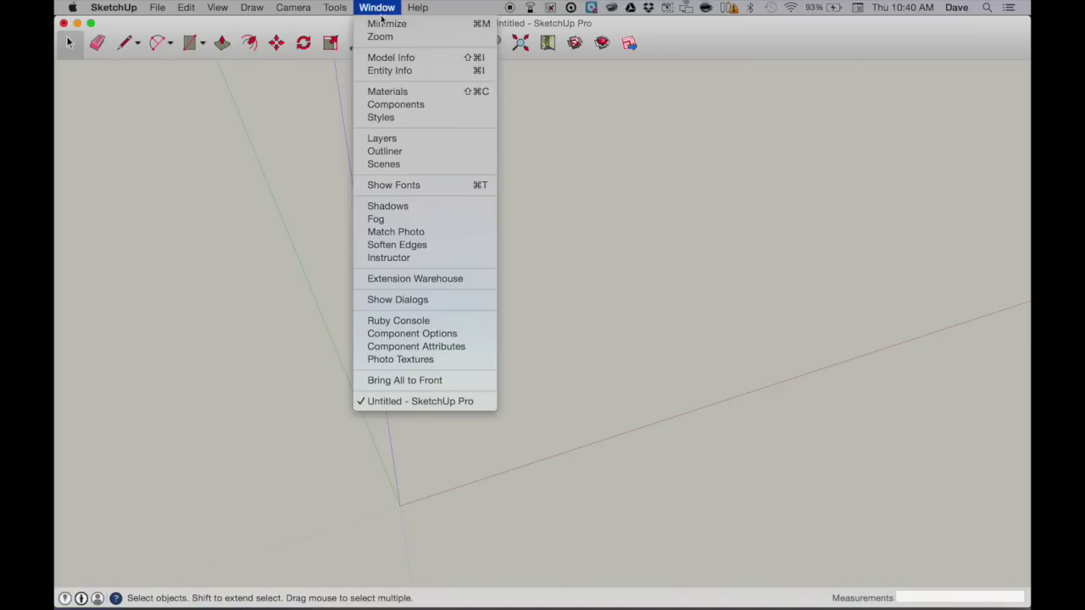
{"action": "left_click", "coordinate": [391, 57]}
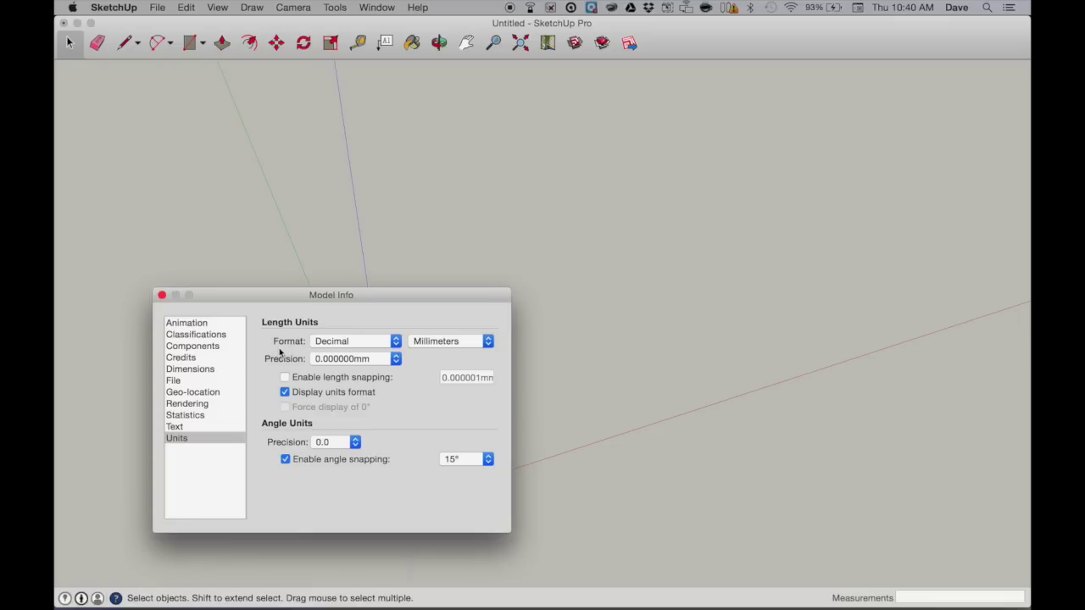
{"action": "left_click", "coordinate": [354, 345]}
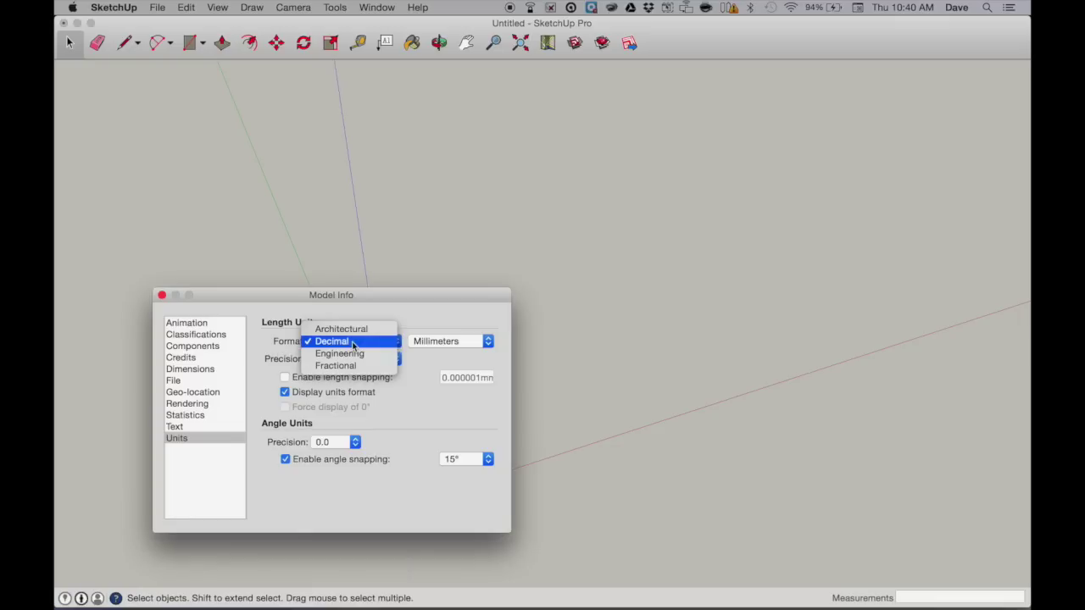
{"action": "left_click", "coordinate": [353, 342]}
{"action": "left_click", "coordinate": [434, 342]}
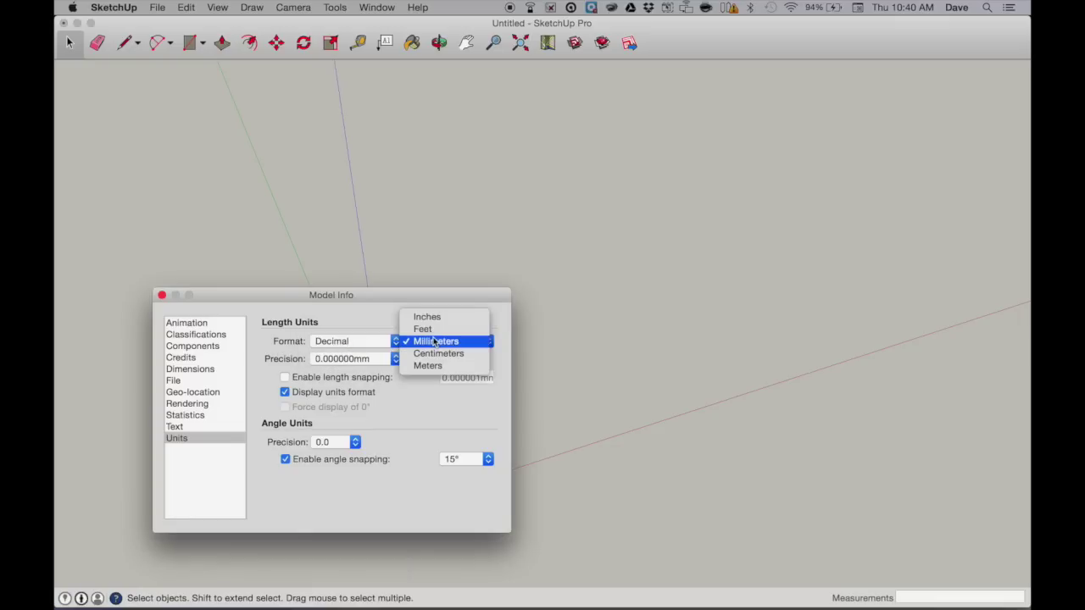
{"action": "left_click", "coordinate": [434, 341]}
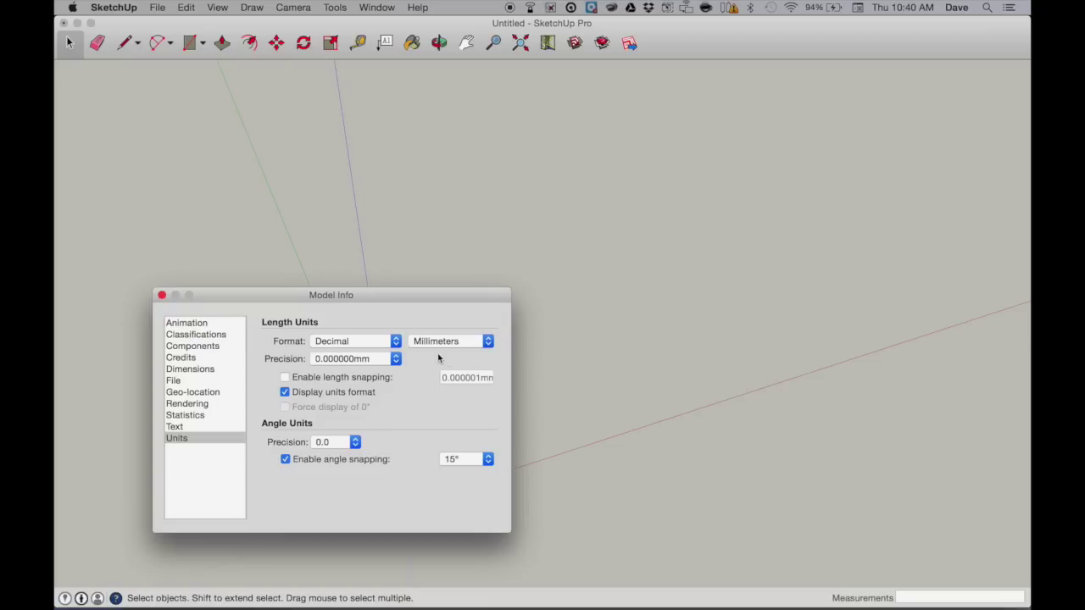
{"action": "left_click", "coordinate": [162, 295]}
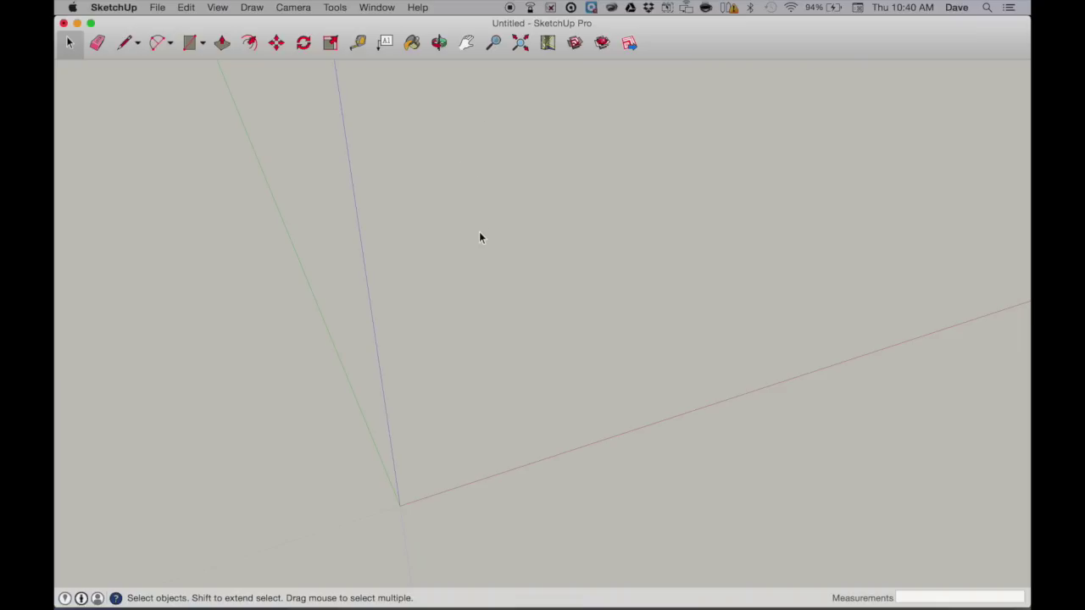
Examine the drawing axes from several orbit angles and from the standard Top view.
{"action": "left_click", "coordinate": [443, 42]}
{"action": "left_click_drag", "start_coordinate": [450, 412], "coordinate": [361, 317]}
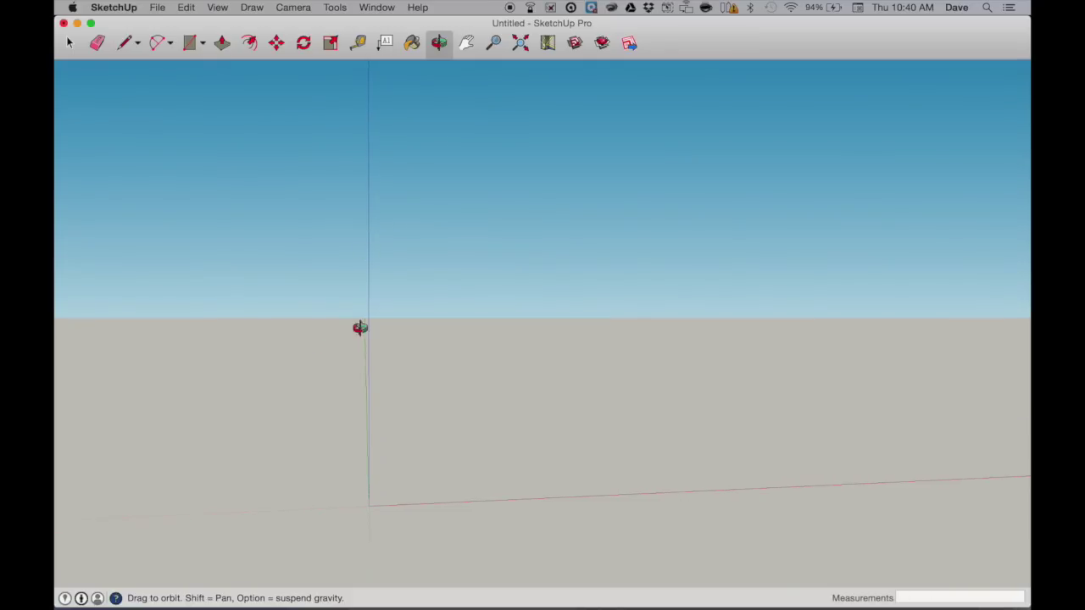
{"action": "left_click_drag", "start_coordinate": [571, 319], "coordinate": [606, 329]}
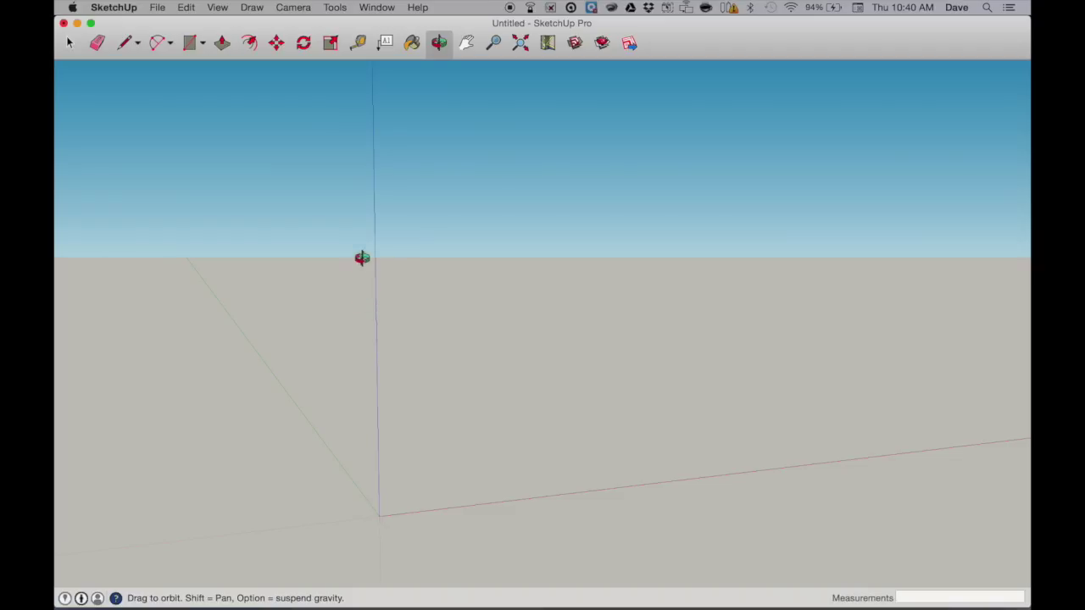
{"action": "left_click_drag", "start_coordinate": [450, 363], "coordinate": [392, 358]}
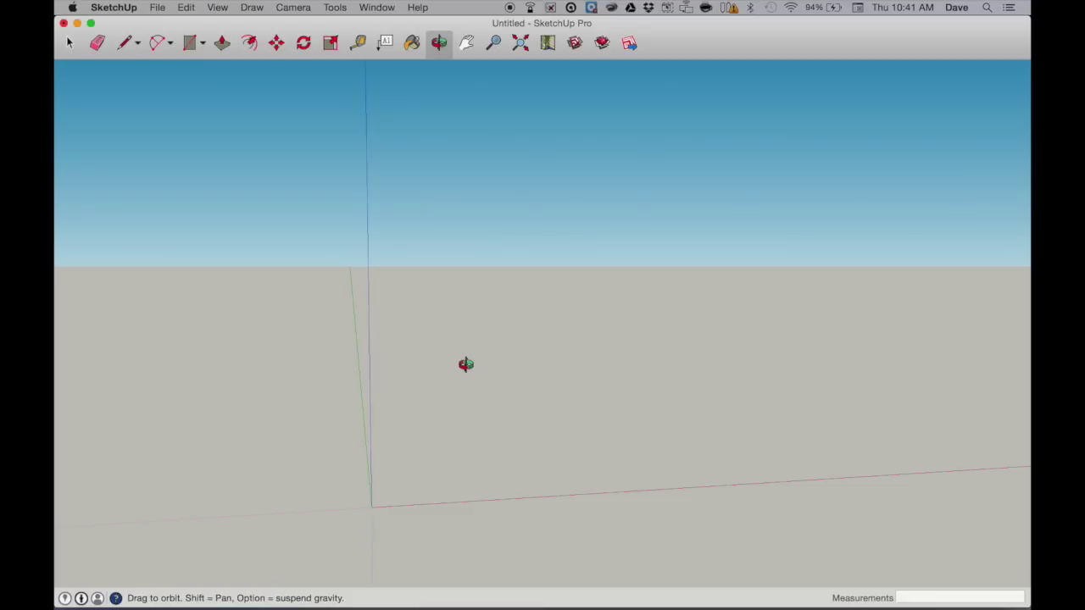
{"action": "key", "text": "super+2"}
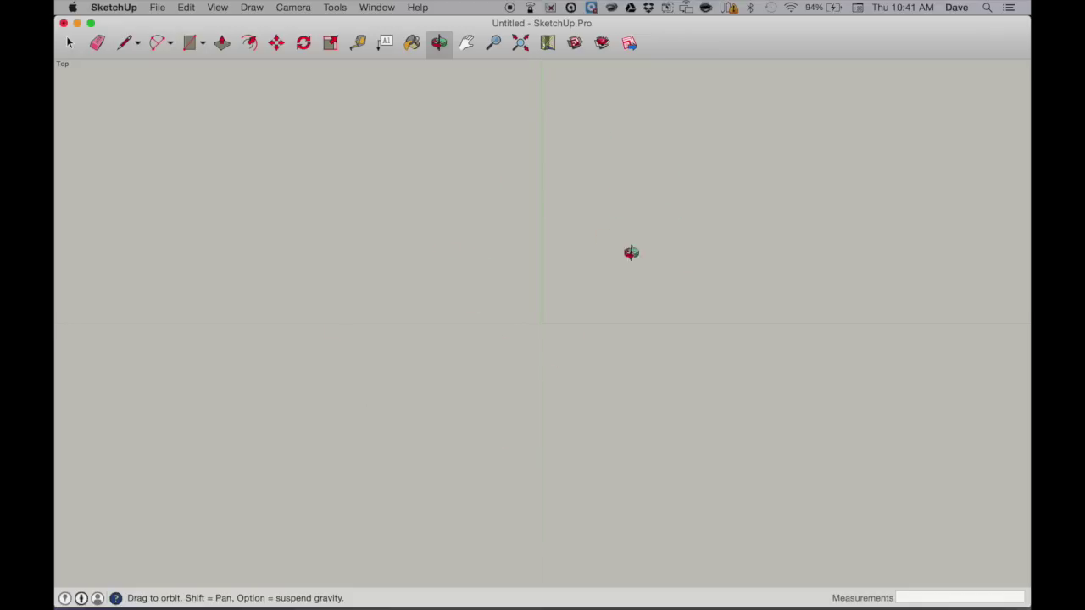
{"action": "left_click_drag", "start_coordinate": [576, 308], "coordinate": [528, 164]}
{"action": "left_click_drag", "start_coordinate": [487, 419], "coordinate": [475, 342]}
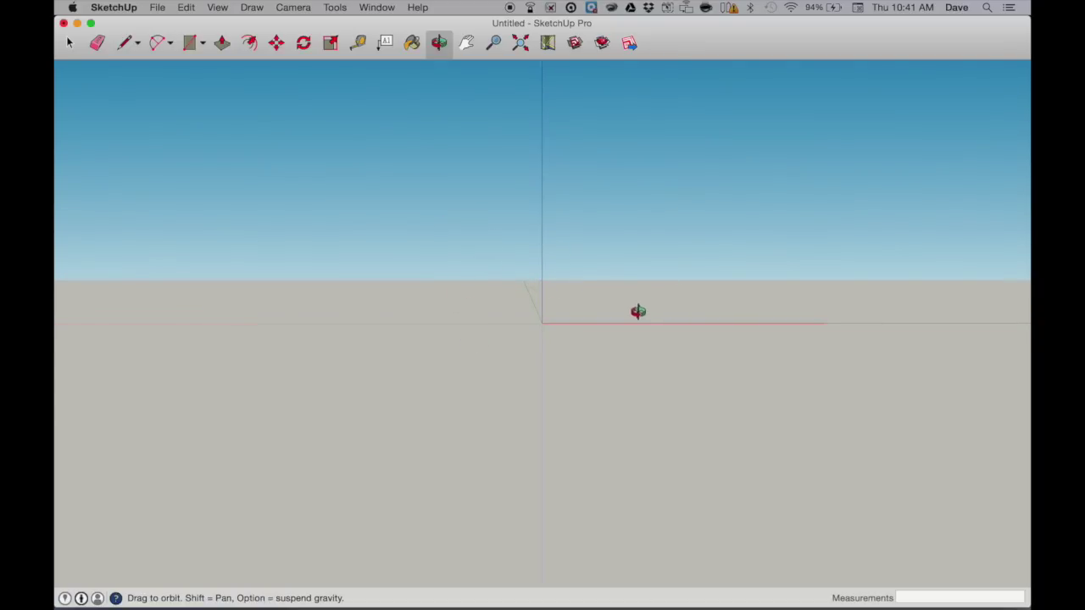
{"action": "left_click_drag", "start_coordinate": [636, 310], "coordinate": [637, 356]}
{"action": "left_click_drag", "start_coordinate": [635, 238], "coordinate": [640, 336]}
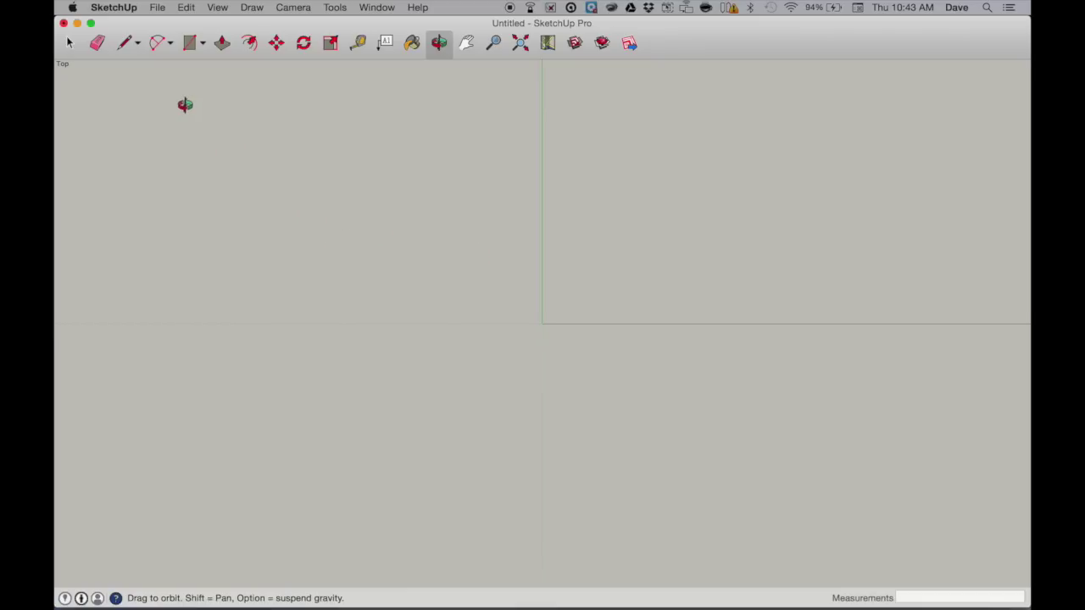
Draw a rectangle from the origin in the positive red-green quadrant and set its dimensions to 100 by 100 mm.
{"action": "left_click", "coordinate": [192, 47]}
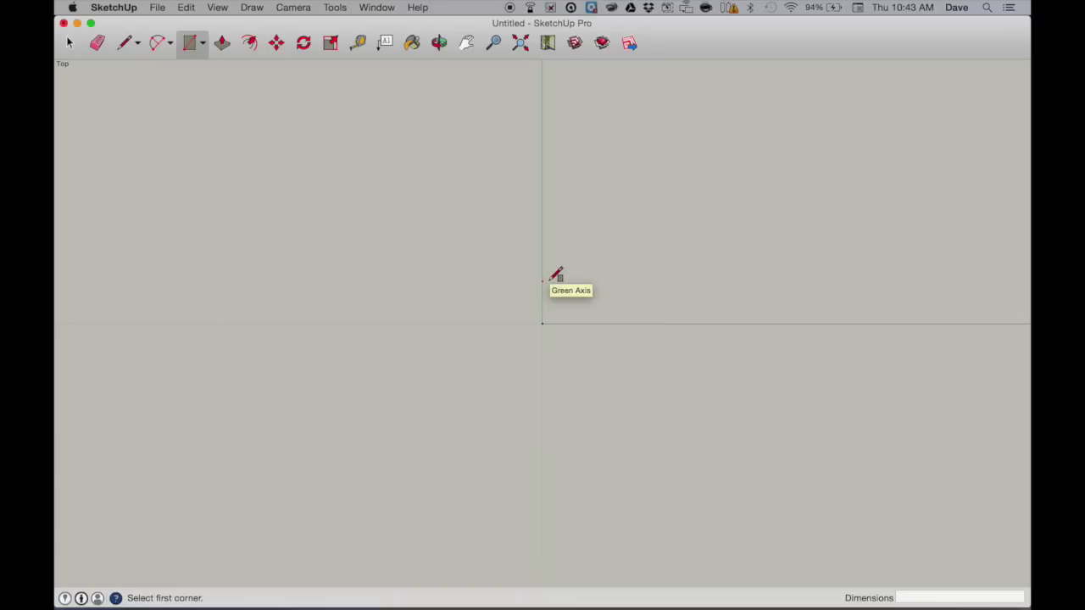
{"action": "left_click", "coordinate": [543, 323]}
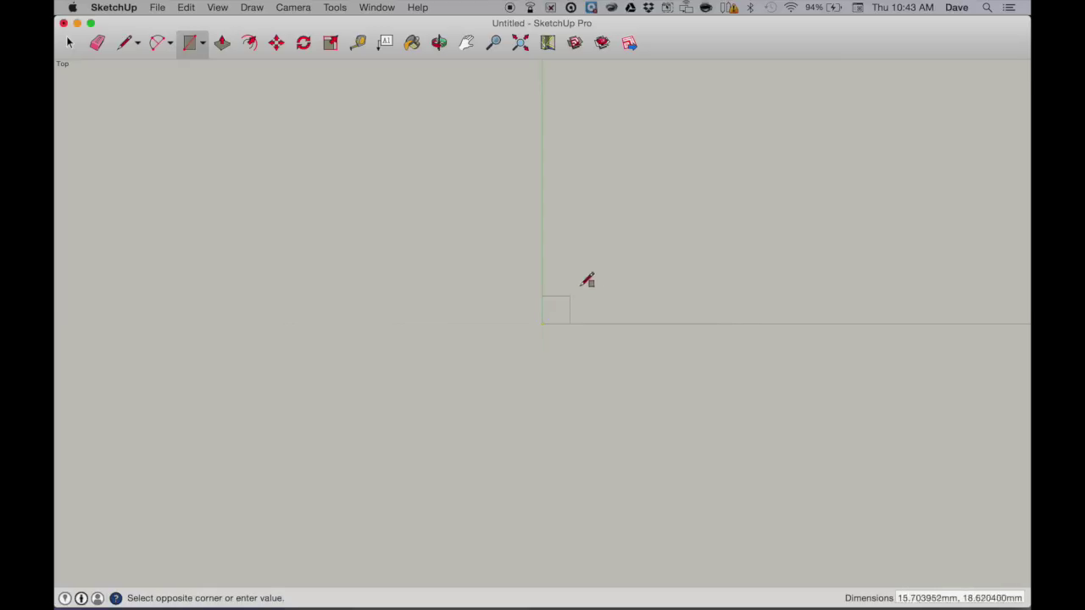
{"action": "left_click", "coordinate": [624, 262]}
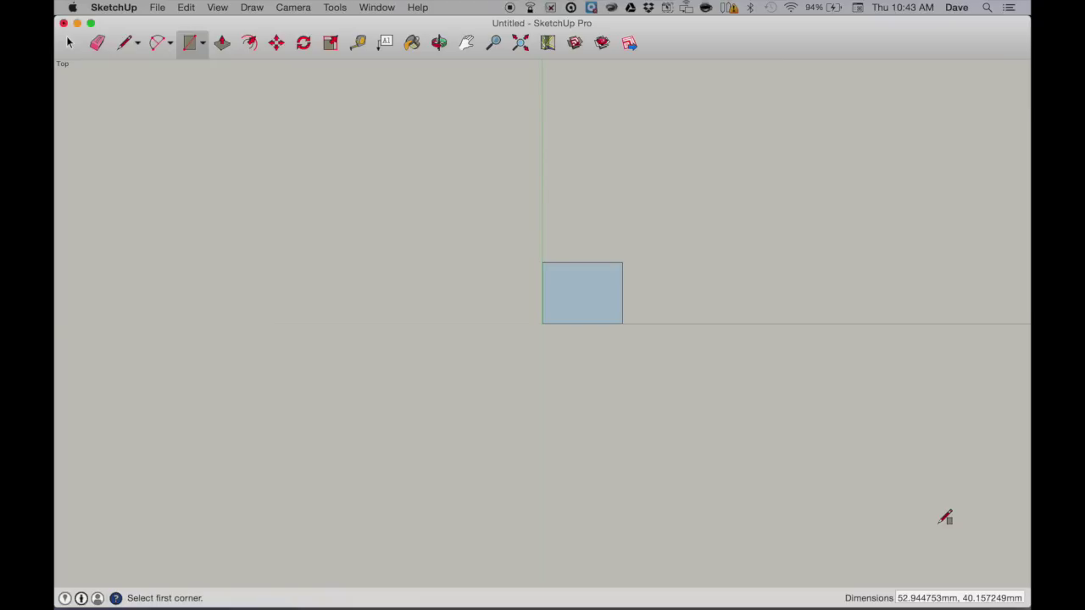
{"action": "type", "text": "100,100"}
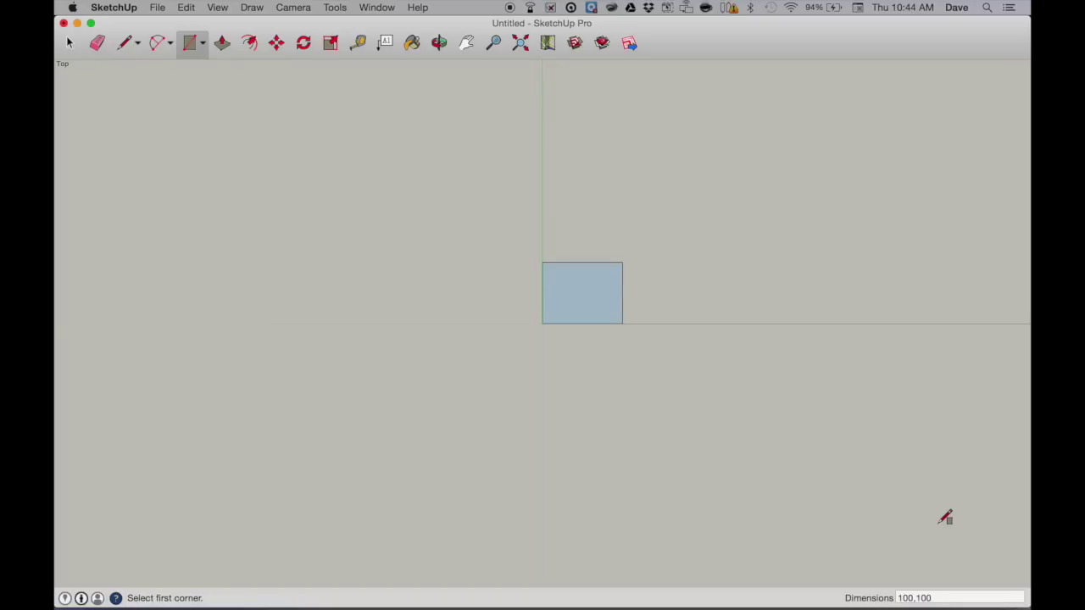
{"action": "key", "text": "Return"}
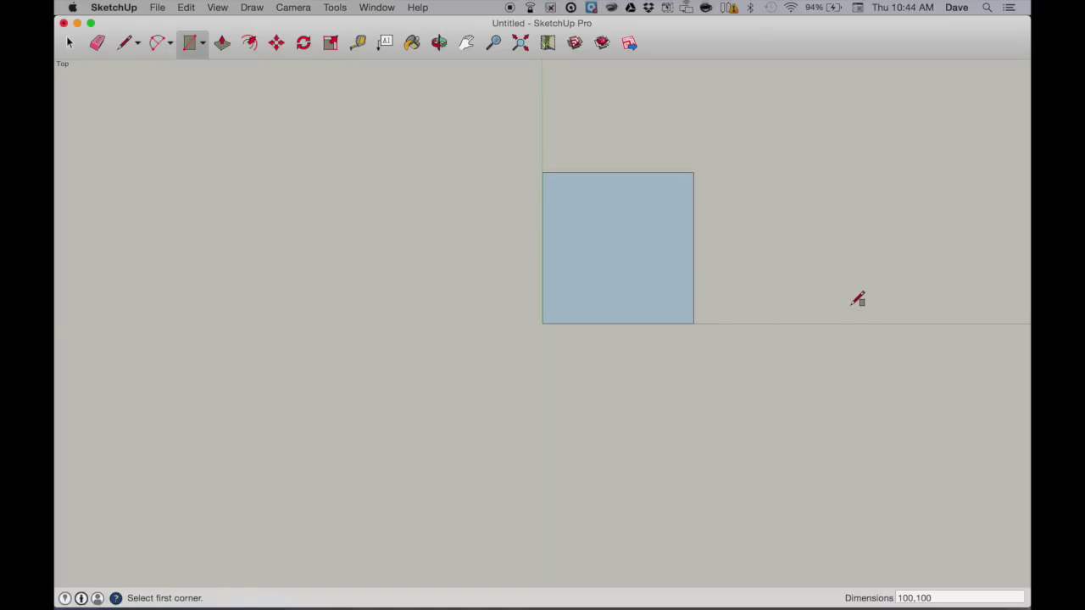
Resize the square at the origin to 50 by 50 mm and return it to 100 by 100 mm.
{"action": "type", "text": "50,50"}
{"action": "key", "text": "Return"}
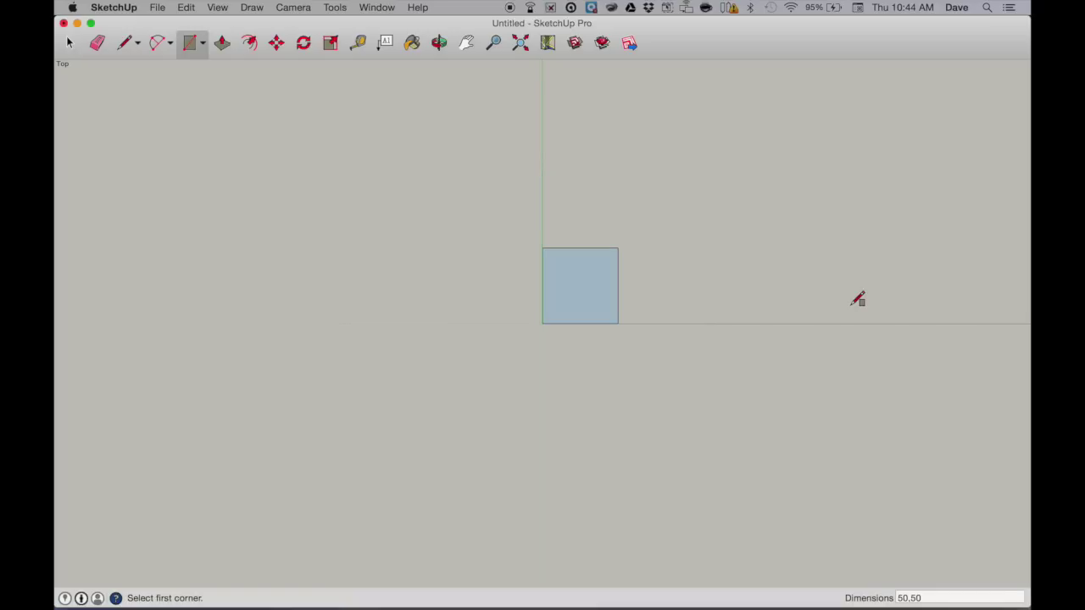
{"action": "type", "text": "100,100"}
{"action": "key", "text": "Return"}
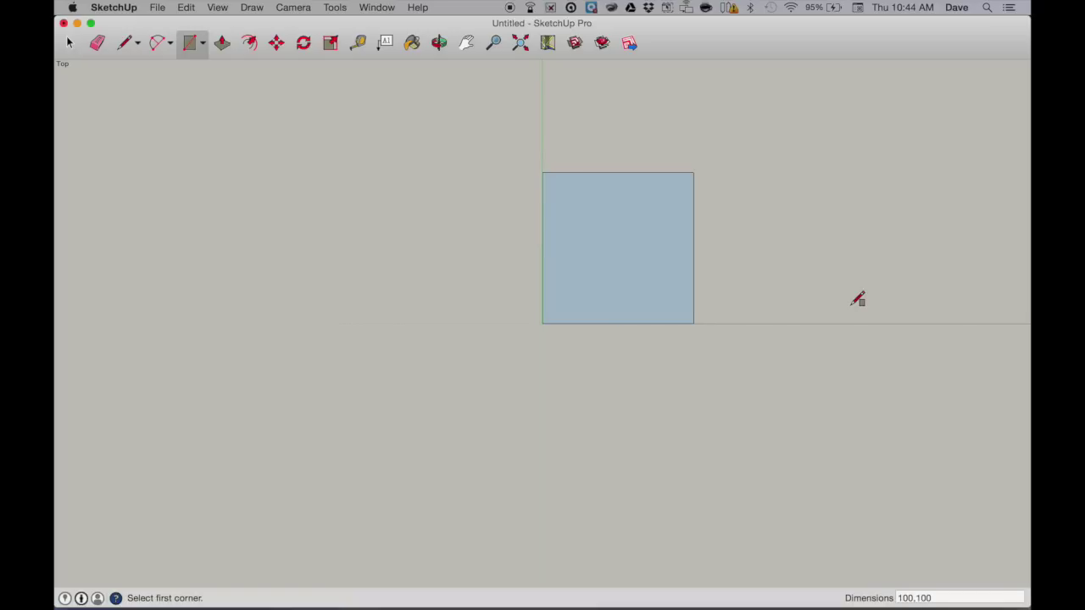
Draw a separate square about 31 mm wide across the red axis, apart from the large square, and undo it.
{"action": "left_click", "coordinate": [807, 282]}
{"action": "left_click", "coordinate": [854, 329]}
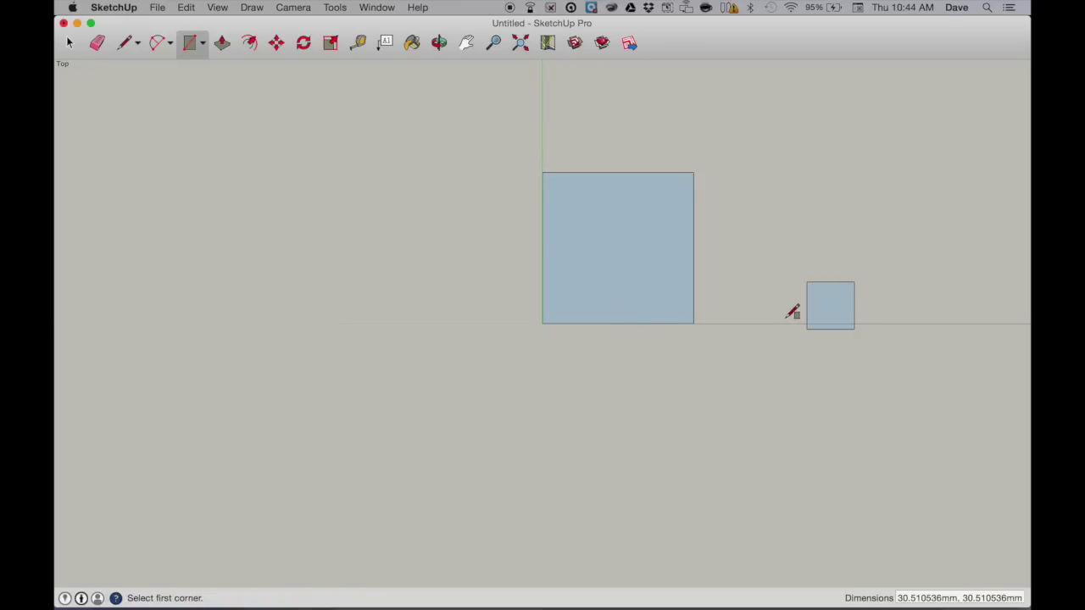
{"action": "key", "text": "super+z"}
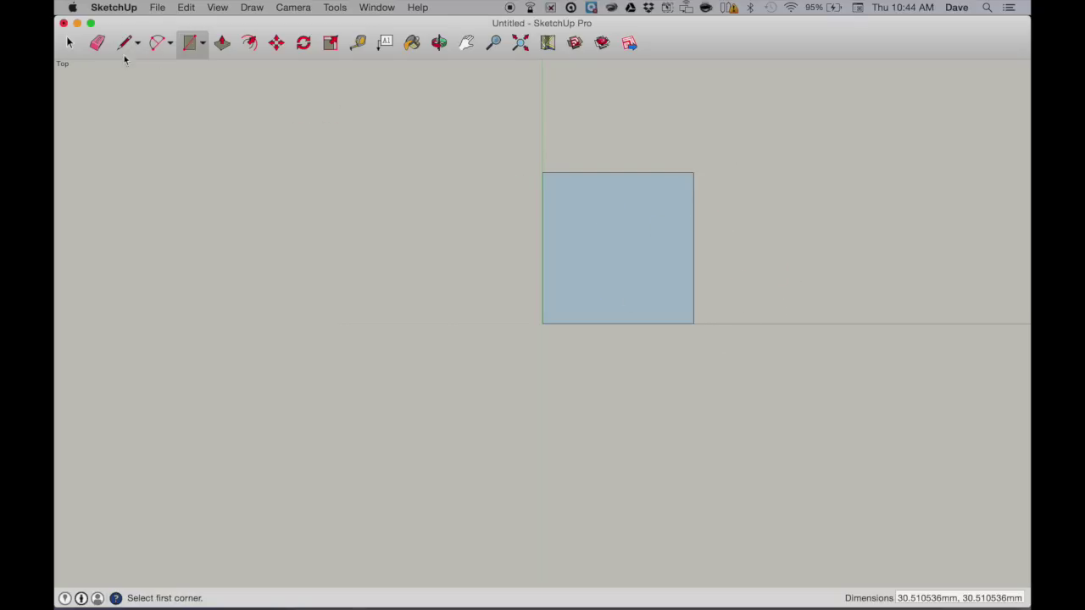
In Top view, draw a rectangle about 84 by 59 mm overlapping the upper-right corner of the 100 mm square.
{"action": "left_click", "coordinate": [72, 44]}
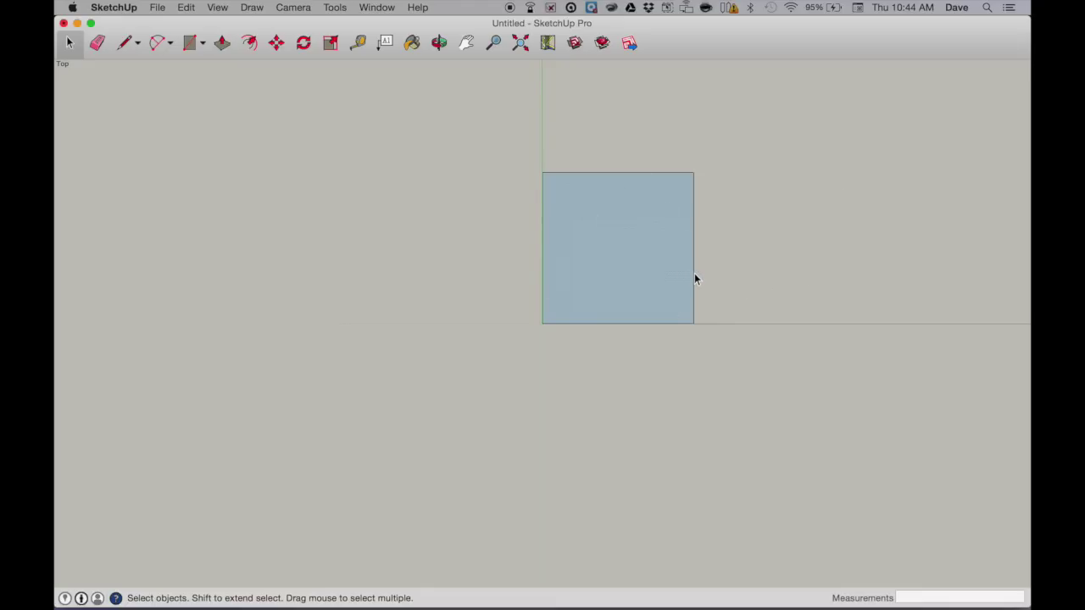
{"action": "left_click", "coordinate": [439, 43]}
{"action": "left_click_drag", "start_coordinate": [782, 268], "coordinate": [720, 310]}
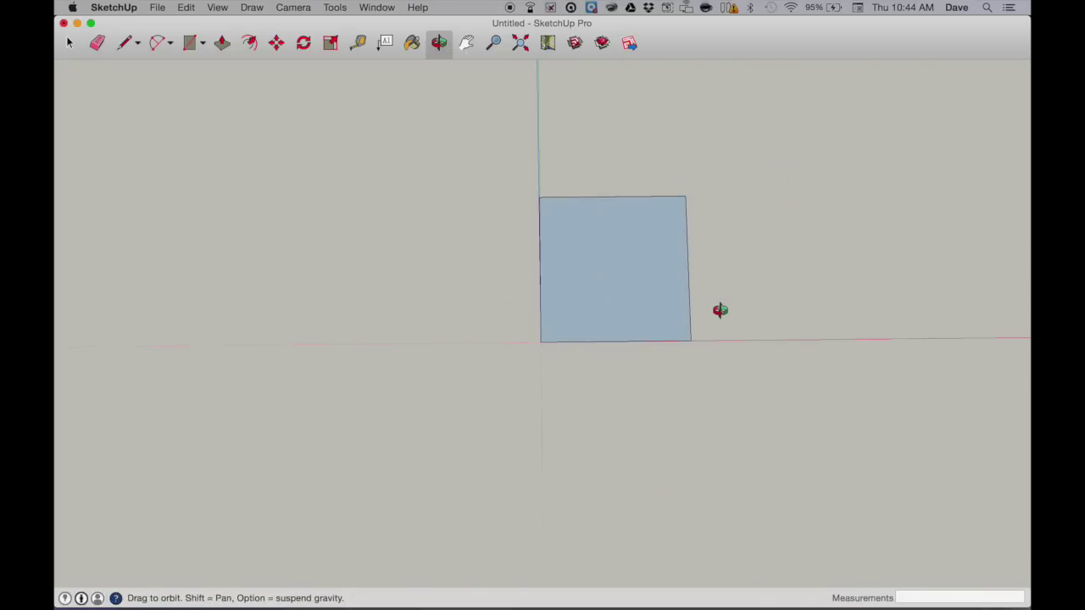
{"action": "key", "text": "super+7"}
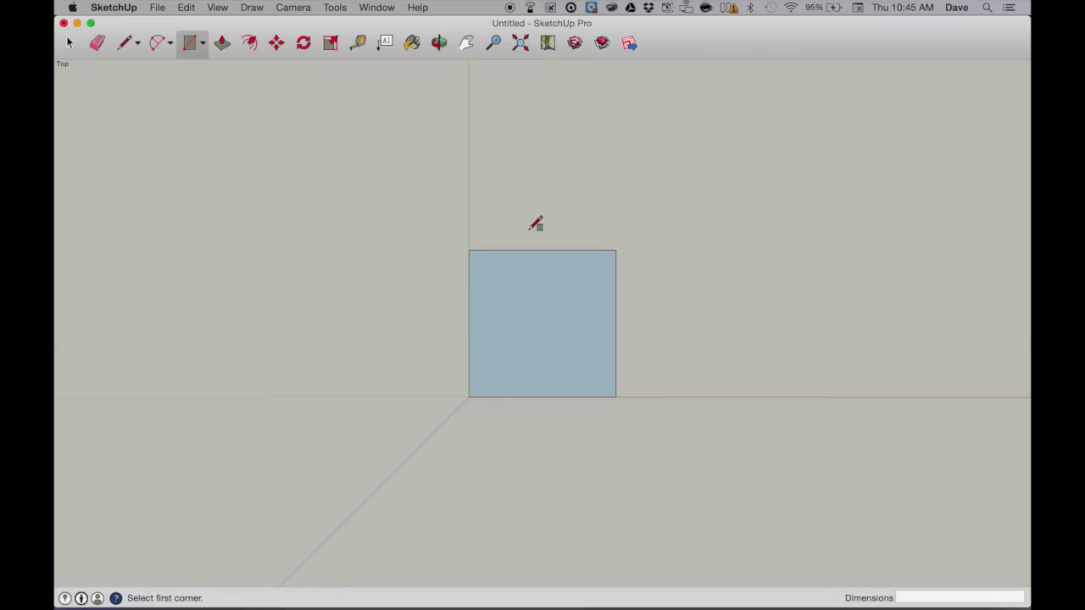
{"action": "left_click", "coordinate": [549, 233]}
{"action": "left_click", "coordinate": [675, 320]}
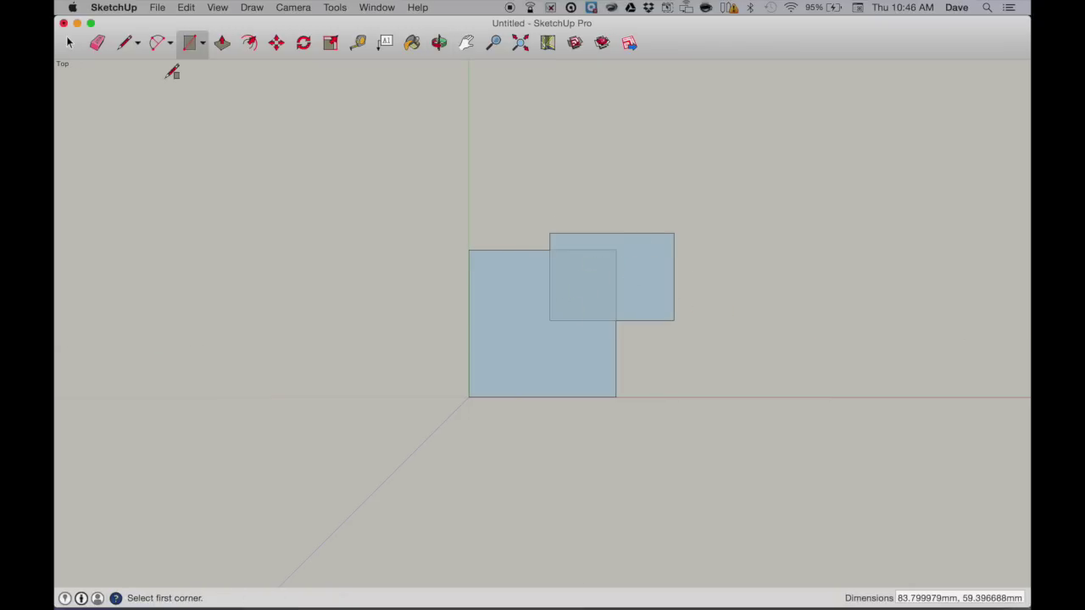
Try moving the square's edge segment inside the overlap, cancel the move, and undo the overlapping rectangle.
{"action": "left_click", "coordinate": [70, 43]}
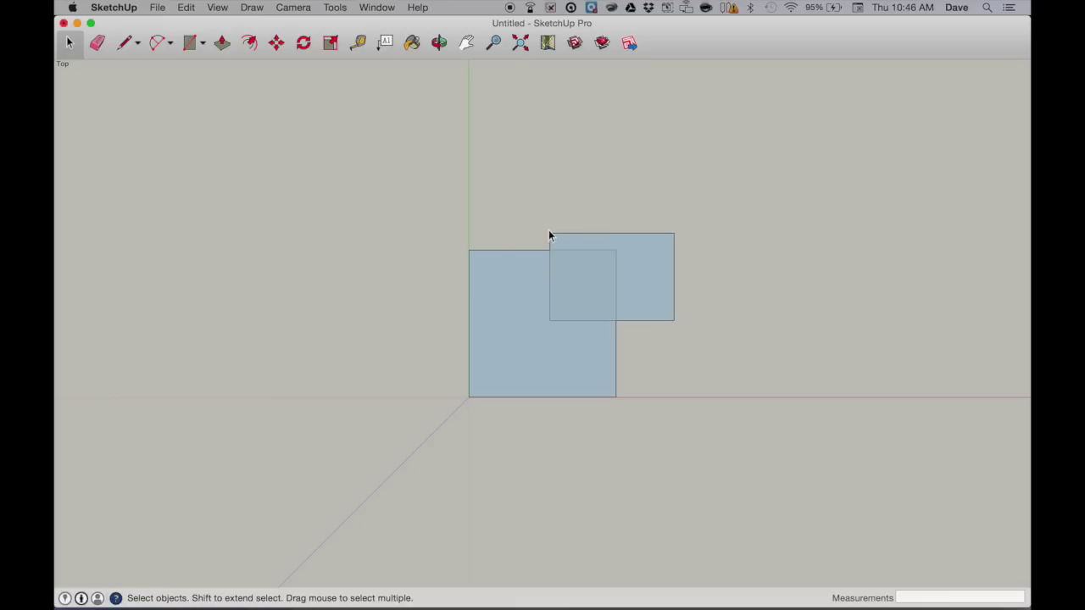
{"action": "left_click", "coordinate": [617, 258]}
{"action": "left_click", "coordinate": [276, 44]}
{"action": "left_click", "coordinate": [616, 260]}
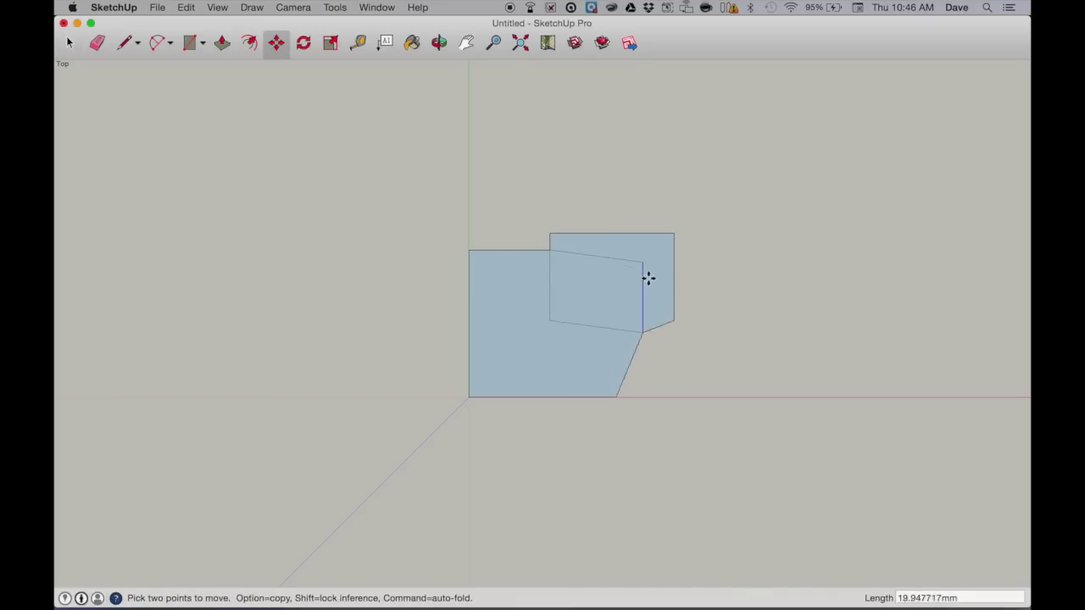
{"action": "key", "text": "Escape"}
{"action": "key", "text": "super+z"}
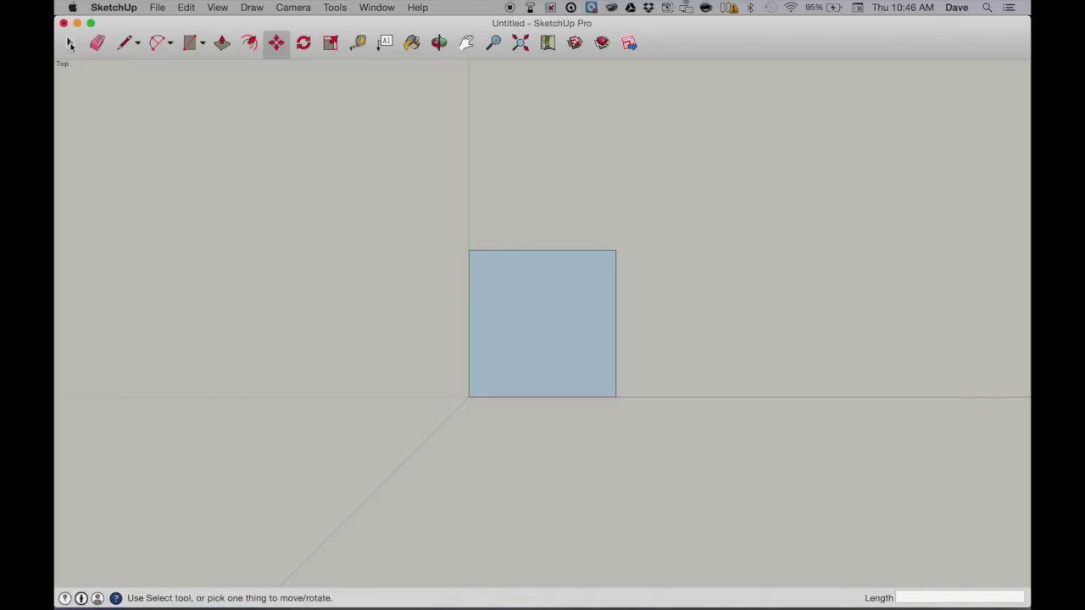
Select the whole 100 mm square and turn it into a component with the default name and Glue to None.
{"action": "left_click", "coordinate": [70, 43]}
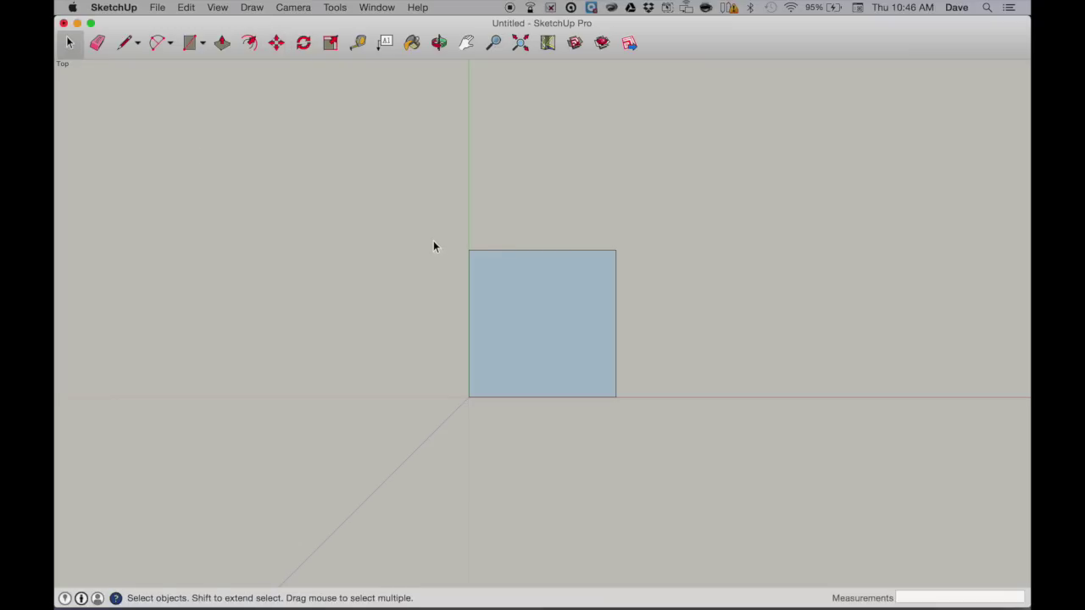
{"action": "left_click_drag", "start_coordinate": [439, 241], "coordinate": [659, 429]}
{"action": "left_click_drag", "start_coordinate": [448, 234], "coordinate": [673, 429]}
{"action": "left_click", "coordinate": [189, 9]}
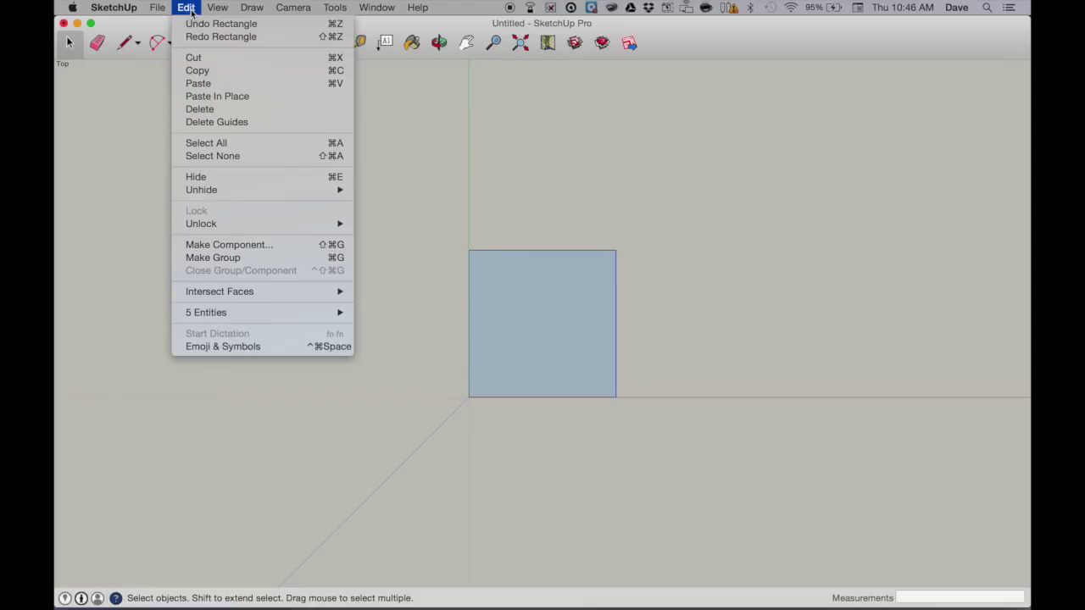
{"action": "left_click", "coordinate": [206, 245]}
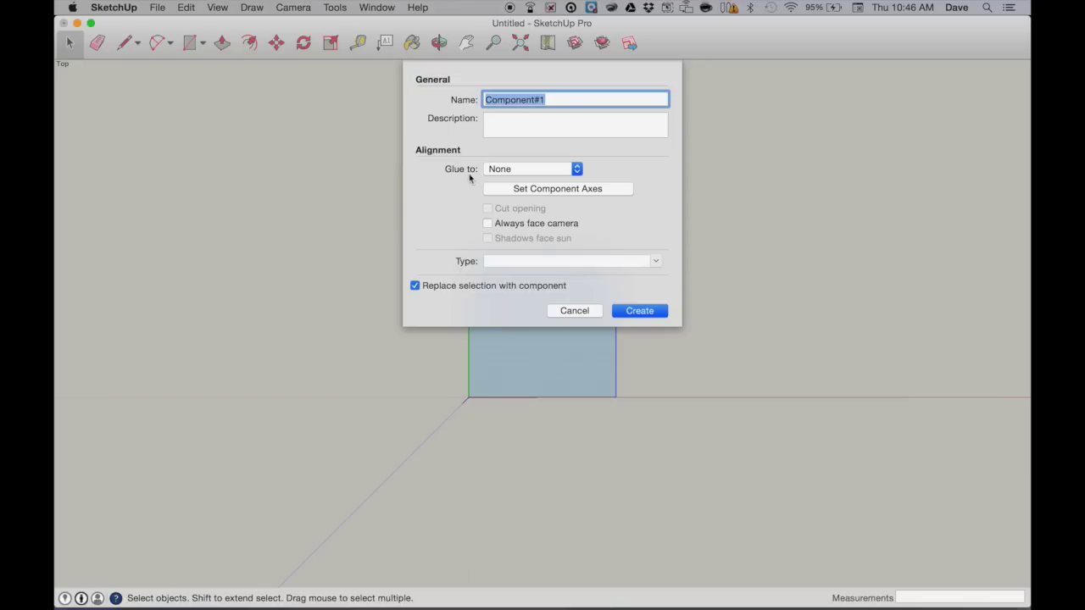
{"action": "left_click", "coordinate": [499, 170]}
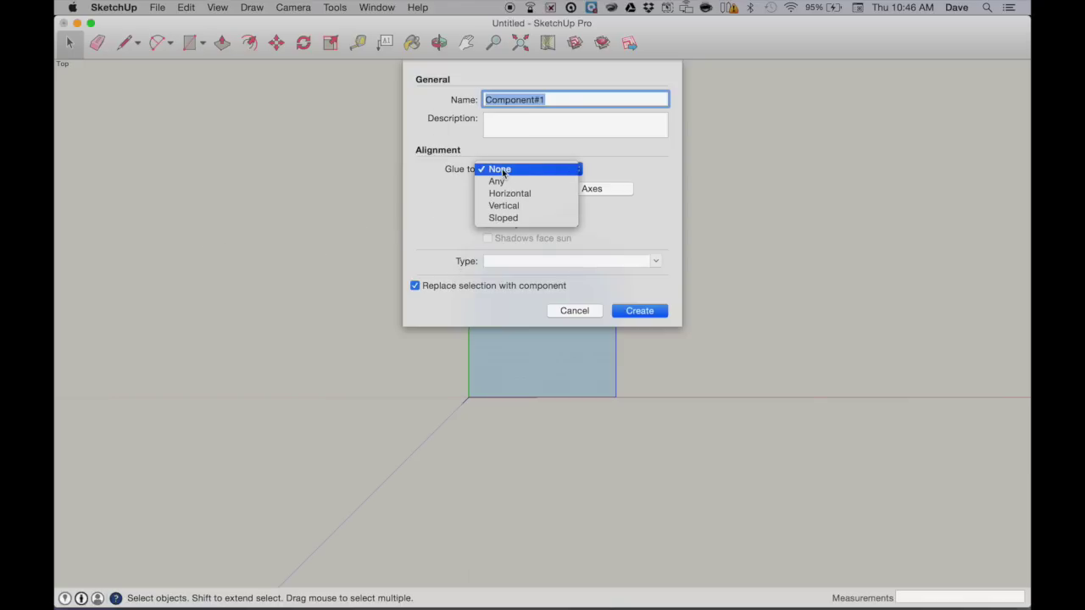
{"action": "left_click", "coordinate": [521, 169]}
{"action": "left_click", "coordinate": [520, 169]}
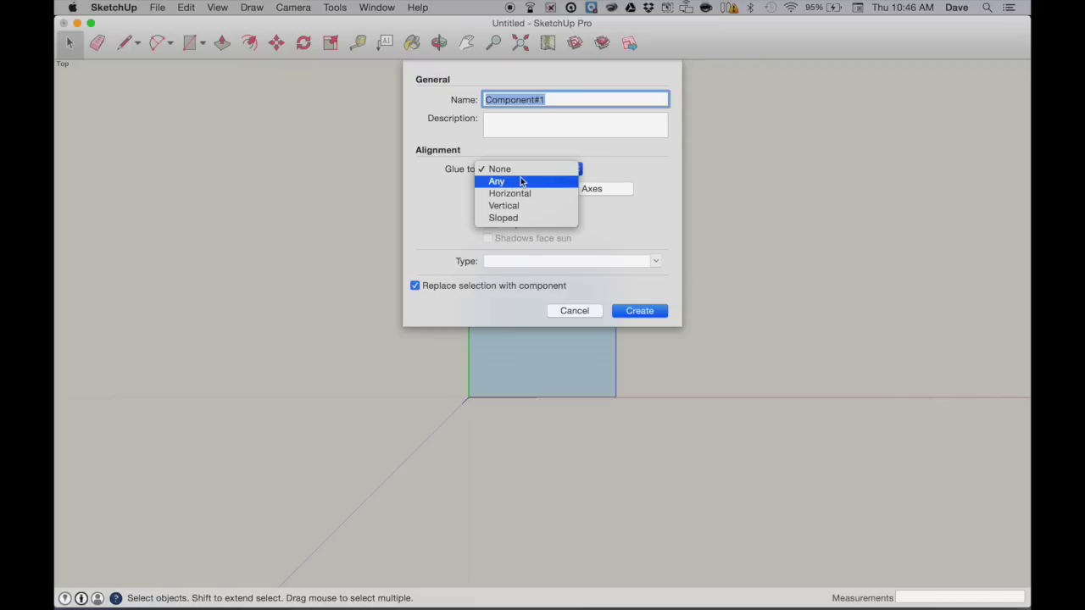
{"action": "left_click", "coordinate": [500, 170]}
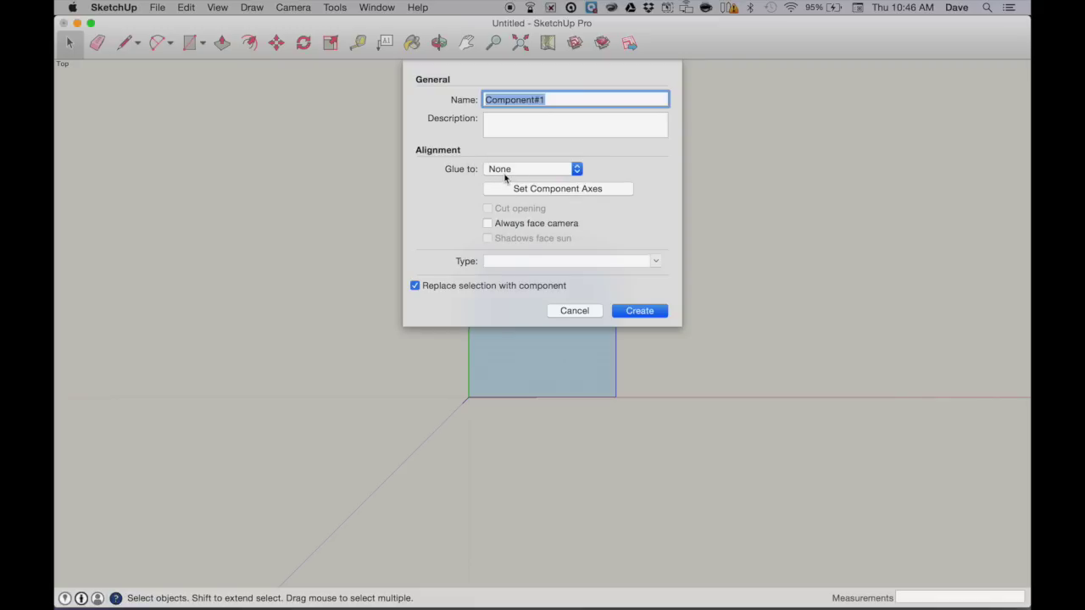
{"action": "left_click", "coordinate": [636, 310]}
Draw a rectangle about 105 by 63 mm overlapping the upper-right corner of the square component.
{"action": "left_click", "coordinate": [202, 51]}
{"action": "left_click", "coordinate": [548, 228]}
{"action": "left_click", "coordinate": [705, 320]}
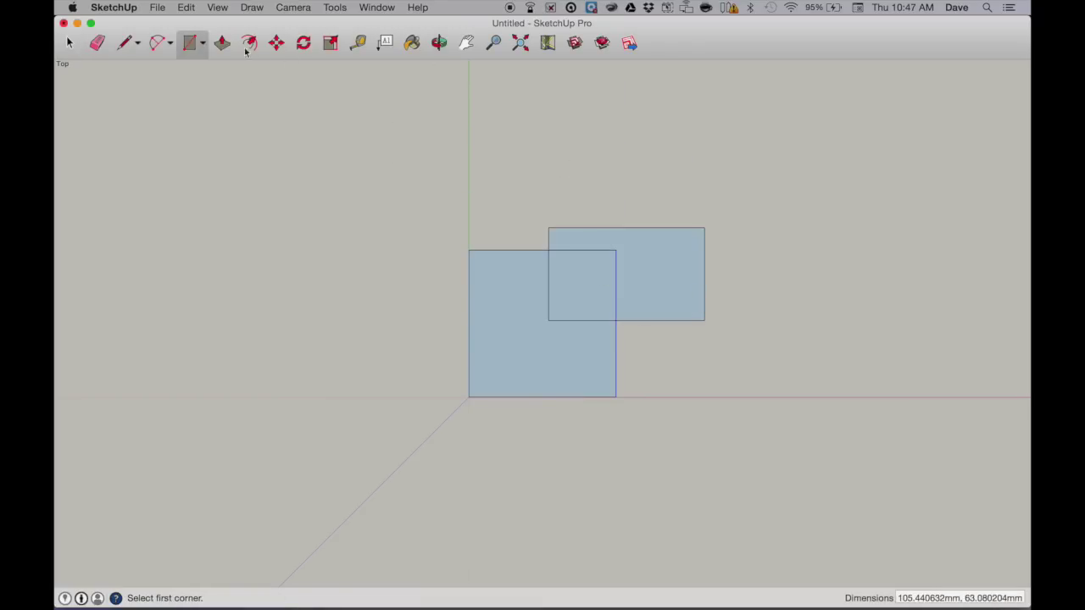
Try moving the square component along the red axis under the overlapping rectangle, and undo both the move and the rectangle.
{"action": "left_click", "coordinate": [79, 44]}
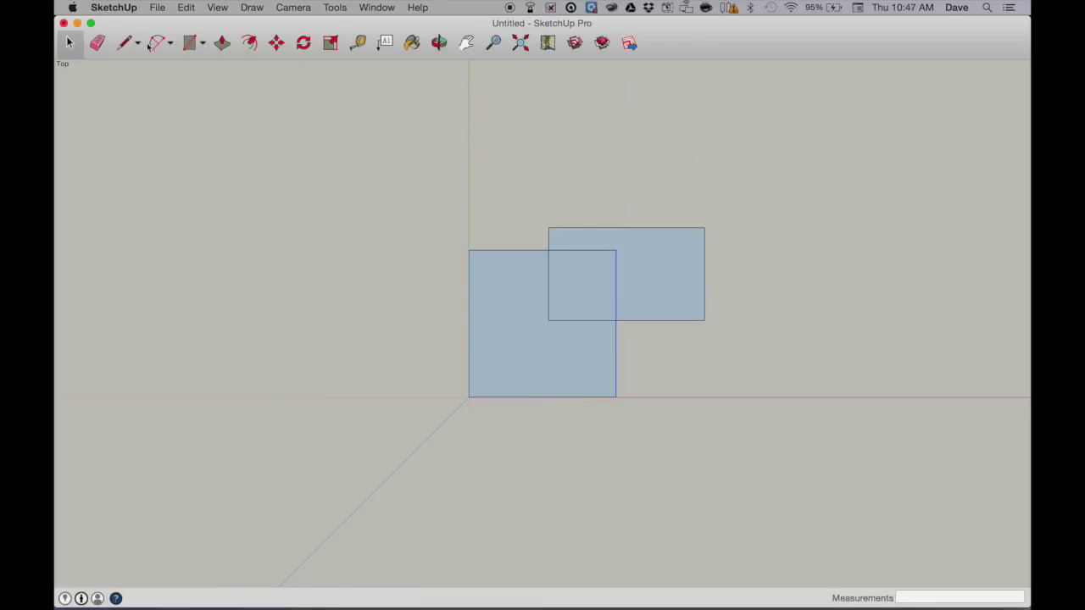
{"action": "left_click", "coordinate": [276, 43]}
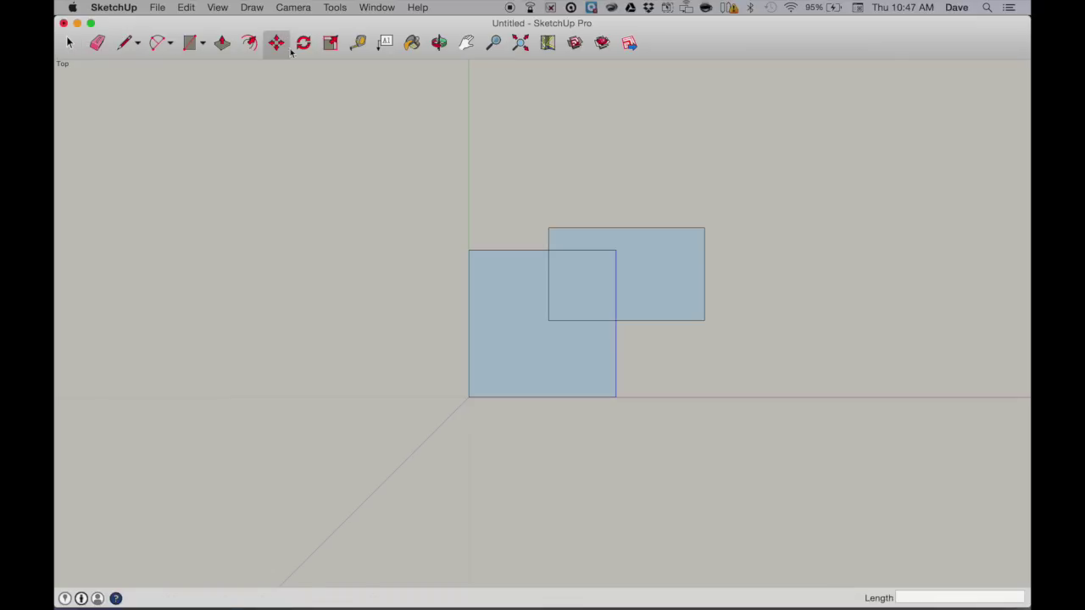
{"action": "left_click", "coordinate": [550, 290]}
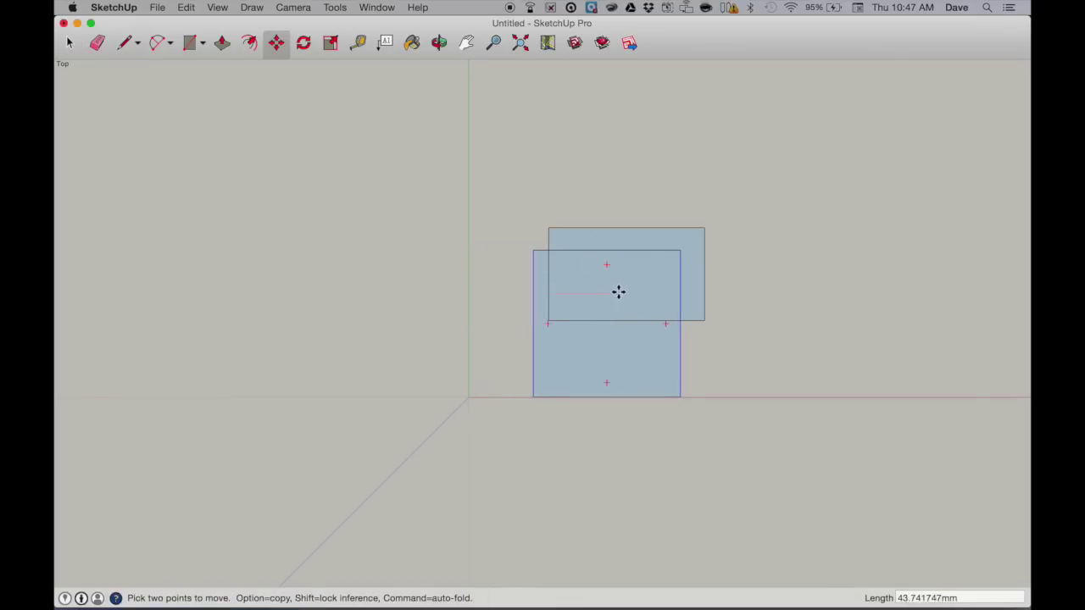
{"action": "left_click", "coordinate": [558, 290]}
{"action": "left_click", "coordinate": [585, 318]}
{"action": "left_click", "coordinate": [585, 320]}
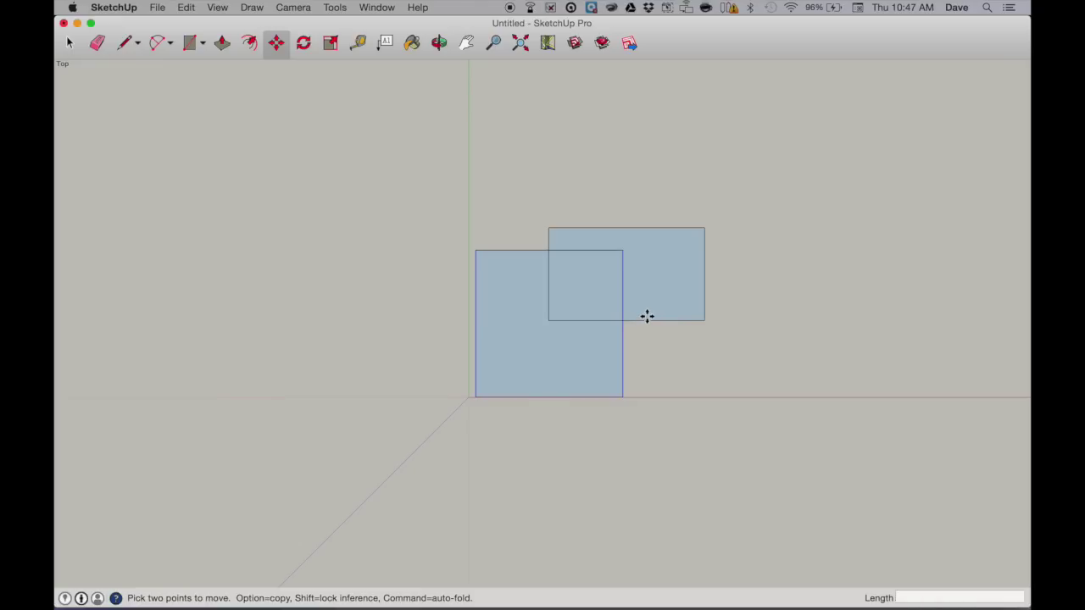
{"action": "key", "text": "super+z"}
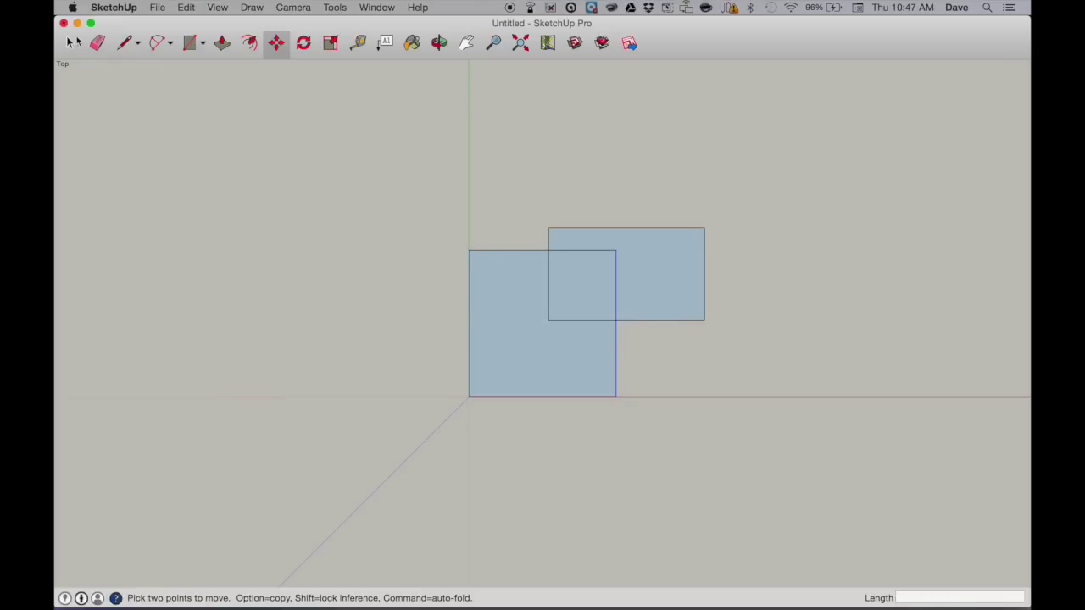
{"action": "key", "text": "super+z"}
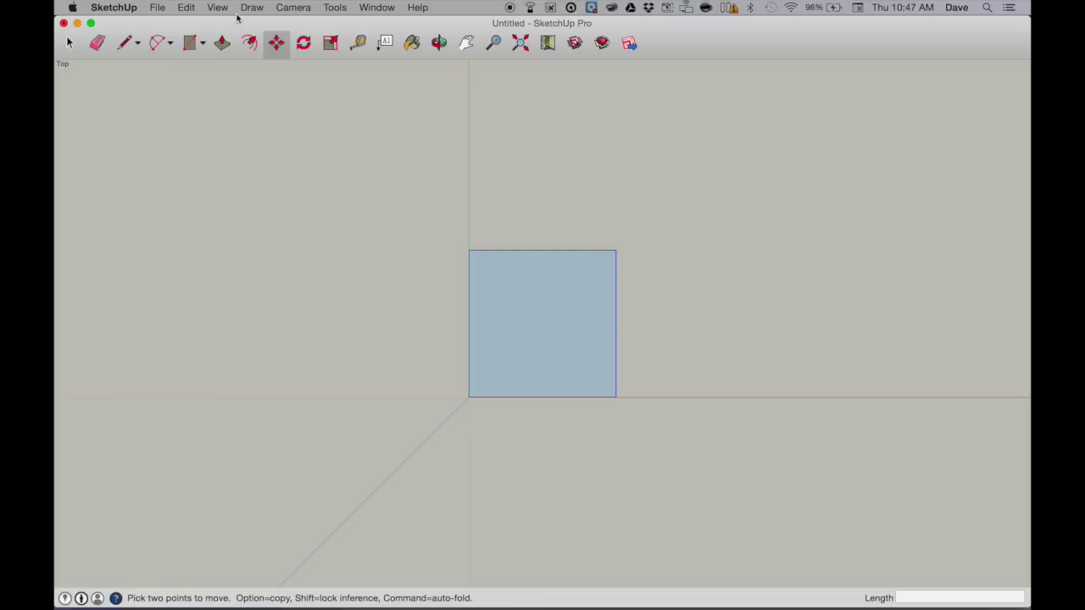
Draw a 25 by 25 mm square inside the large square, starting from the origin corner.
{"action": "left_click", "coordinate": [69, 45]}
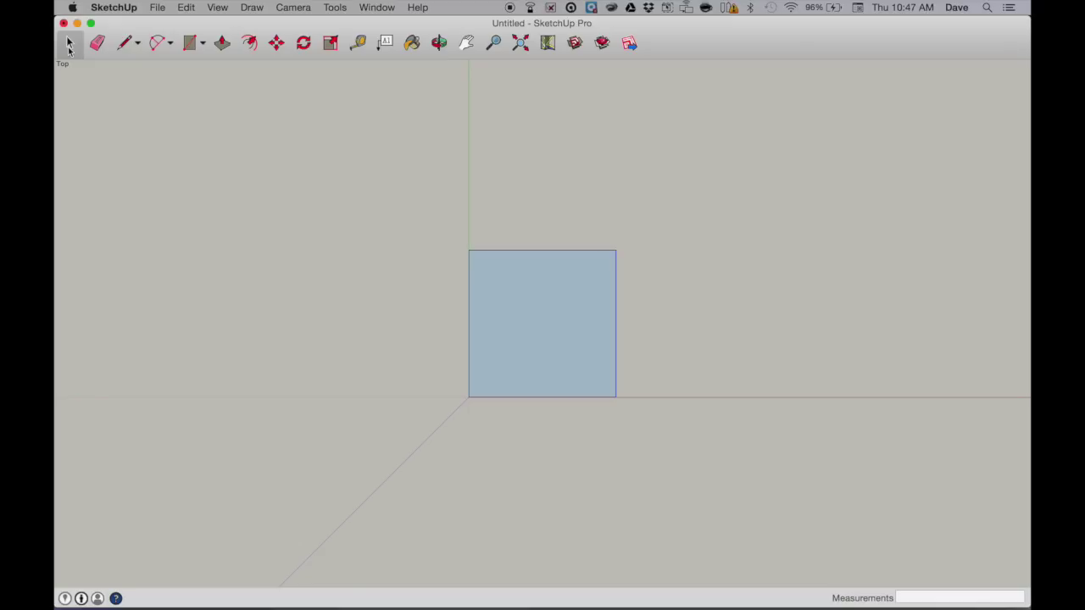
{"action": "left_click", "coordinate": [192, 47]}
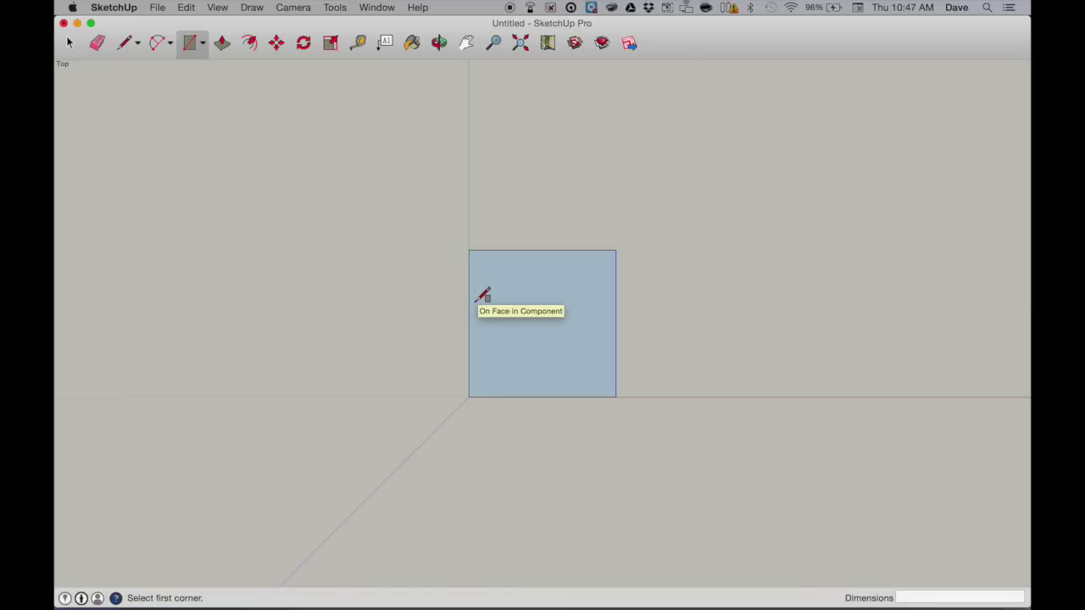
{"action": "left_click", "coordinate": [469, 396]}
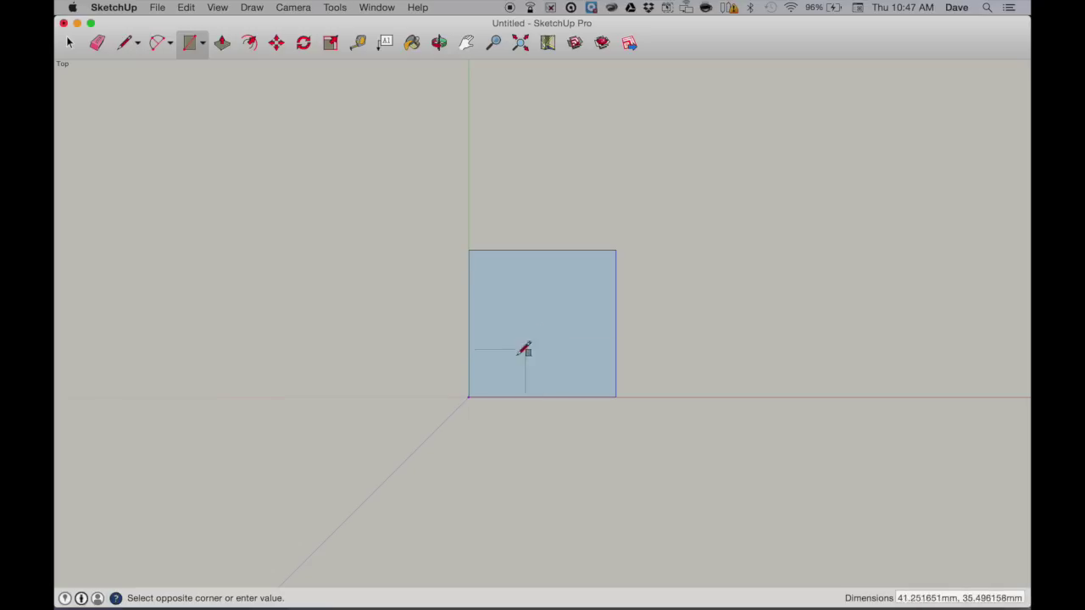
{"action": "left_click", "coordinate": [546, 333]}
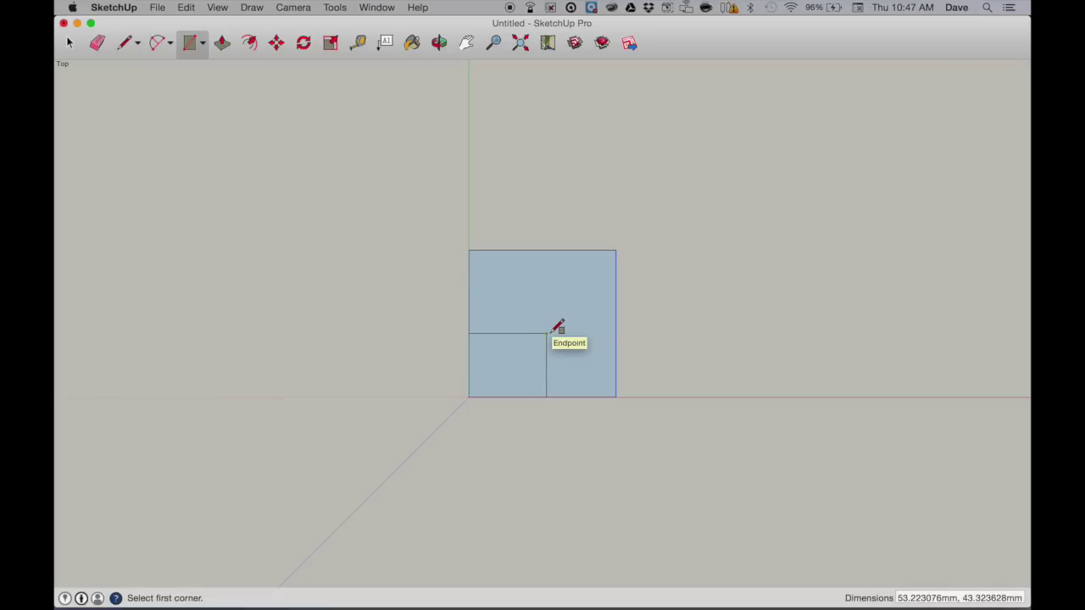
{"action": "type", "text": "25,25"}
{"action": "key", "text": "Return"}
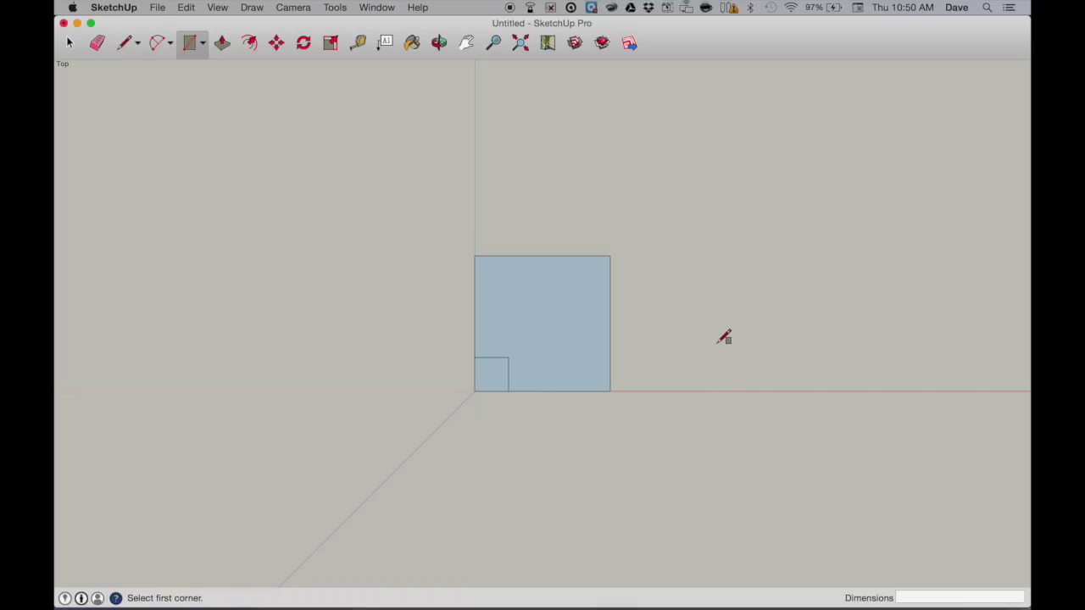
In a low-angle view, try moving the 25 mm square freely above the large one, and check its position from Top view.
{"action": "left_click", "coordinate": [442, 45]}
{"action": "left_click_drag", "start_coordinate": [724, 349], "coordinate": [734, 221]}
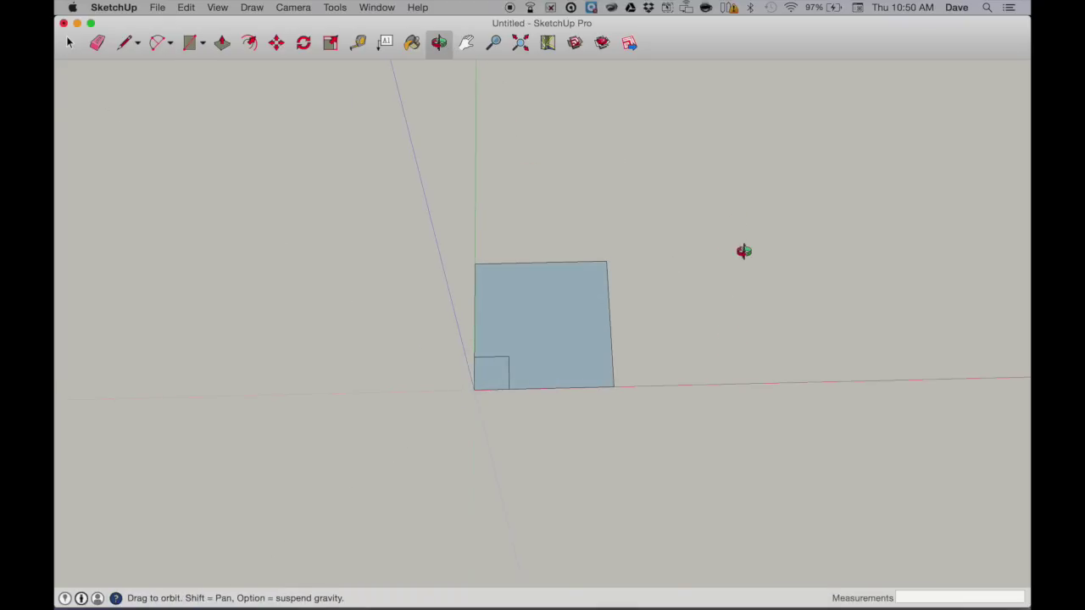
{"action": "left_click_drag", "start_coordinate": [662, 421], "coordinate": [681, 289]}
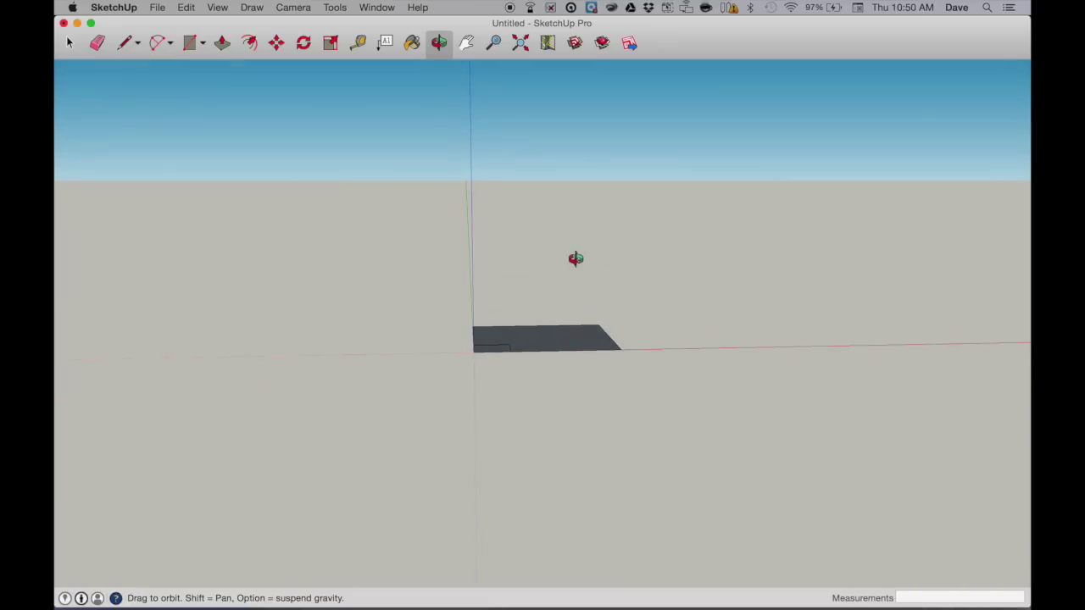
{"action": "left_click", "coordinate": [70, 43]}
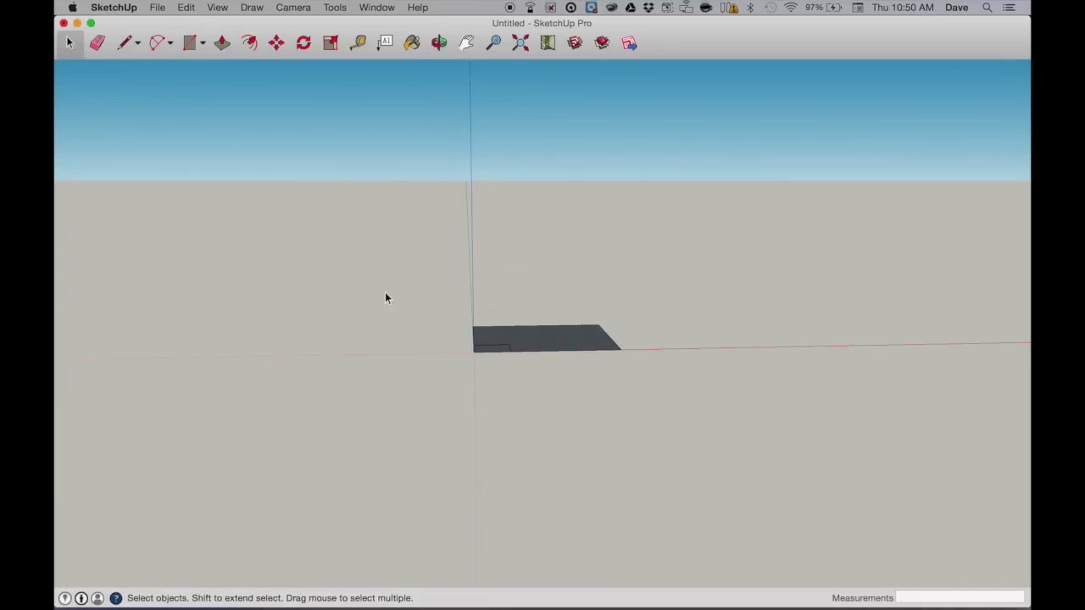
{"action": "left_click", "coordinate": [277, 50]}
{"action": "left_click", "coordinate": [495, 346]}
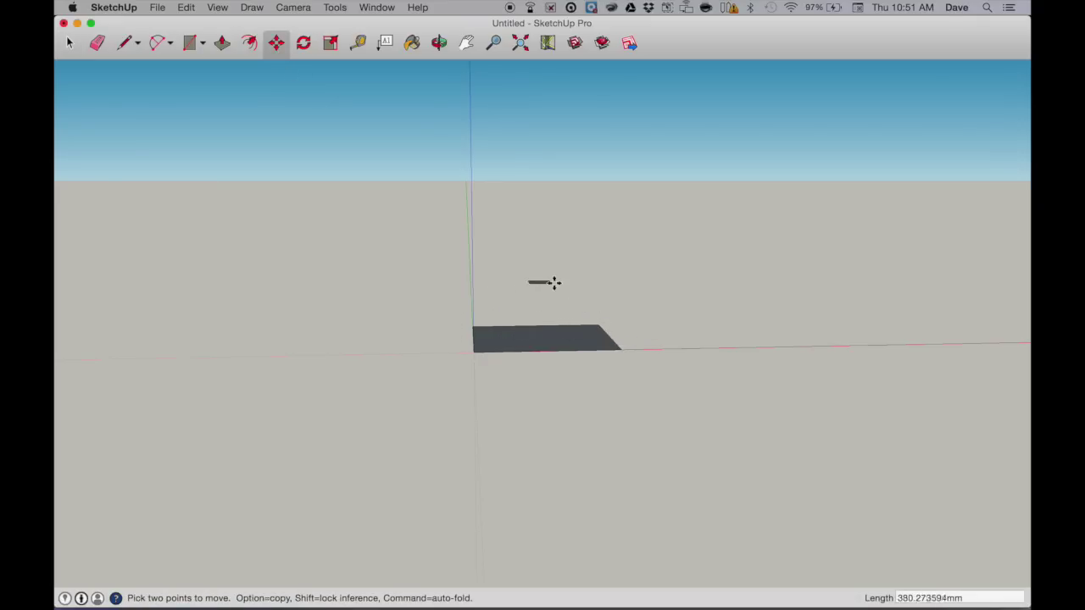
{"action": "left_click", "coordinate": [466, 353]}
{"action": "left_click", "coordinate": [558, 139]}
{"action": "key", "text": "super+2"}
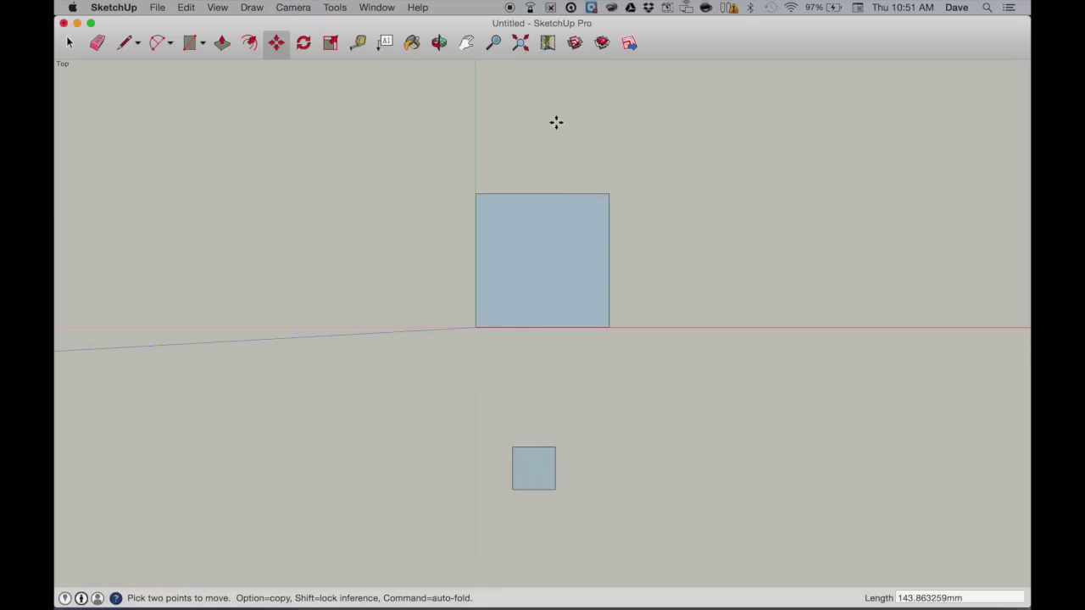
Undo the free move of the 25 mm square and return to Top view.
{"action": "left_click", "coordinate": [439, 43]}
{"action": "left_click_drag", "start_coordinate": [604, 393], "coordinate": [655, 236]}
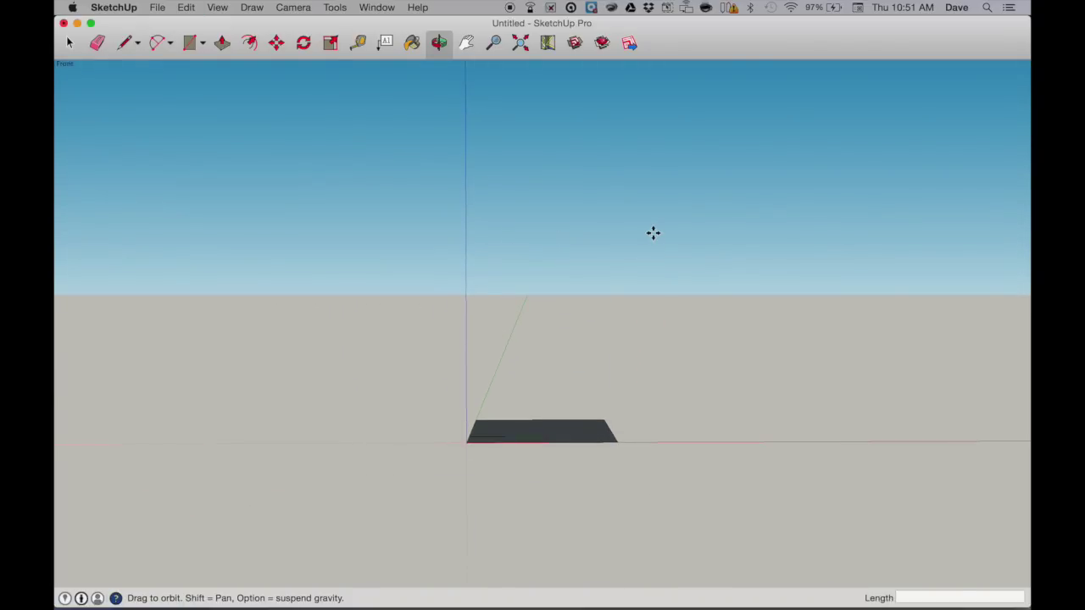
{"action": "key", "text": "super+2"}
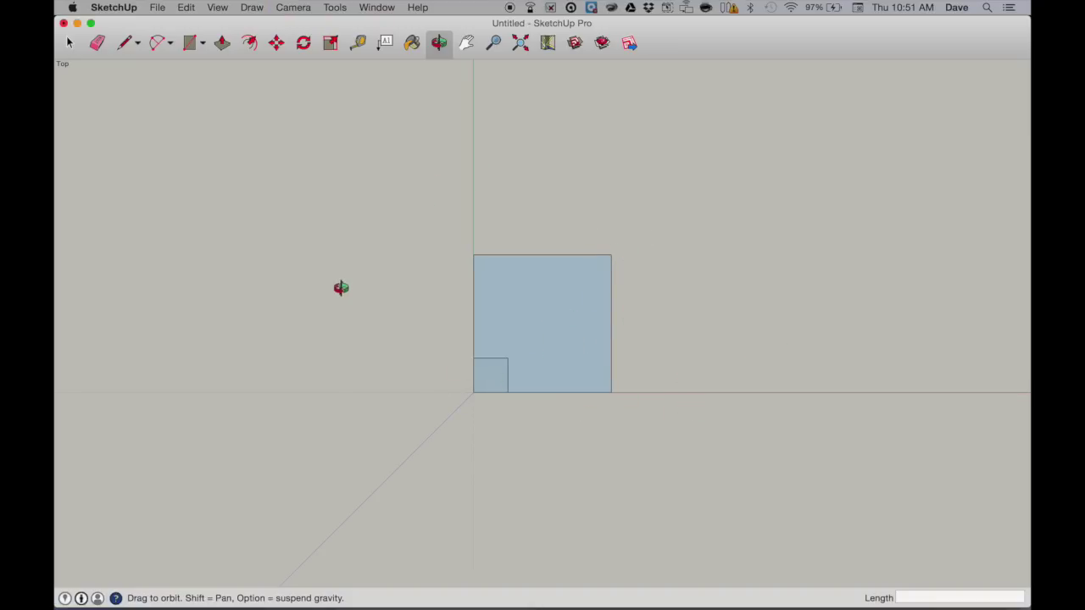
Copy the 25 mm square from the origin corner to the large square's upper-right corner, and undo the copy.
{"action": "left_click", "coordinate": [278, 43]}
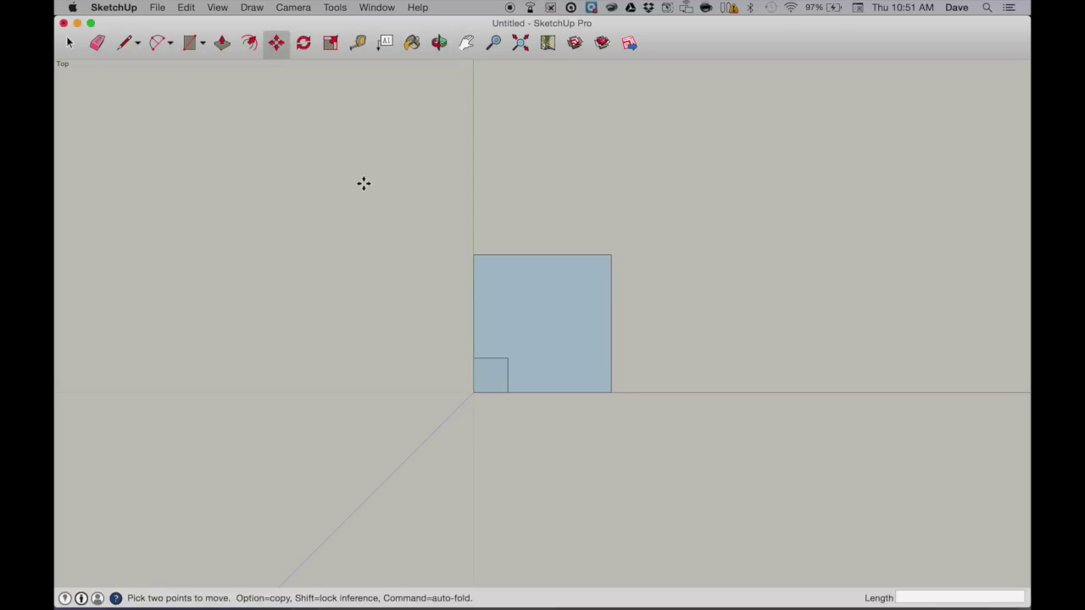
{"action": "left_click", "coordinate": [70, 42]}
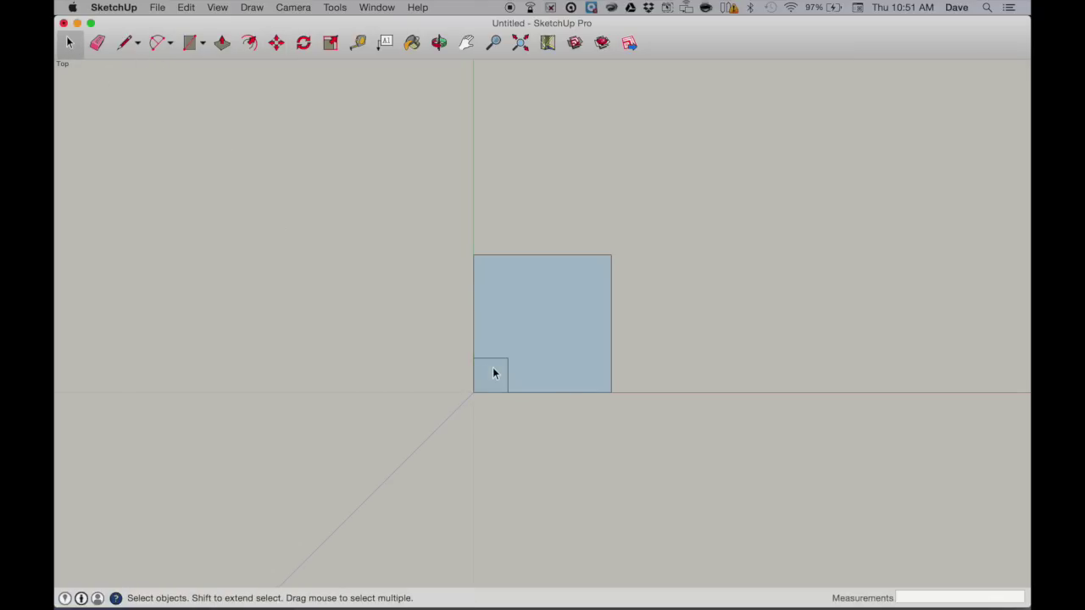
{"action": "left_click_drag", "start_coordinate": [511, 407], "coordinate": [513, 410]}
{"action": "left_click", "coordinate": [276, 43]}
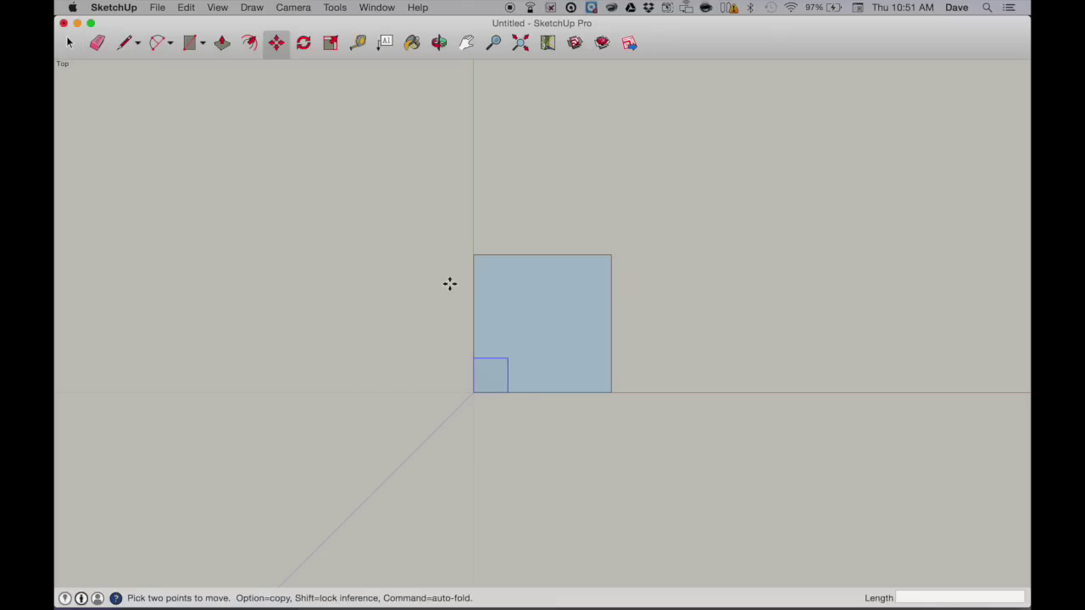
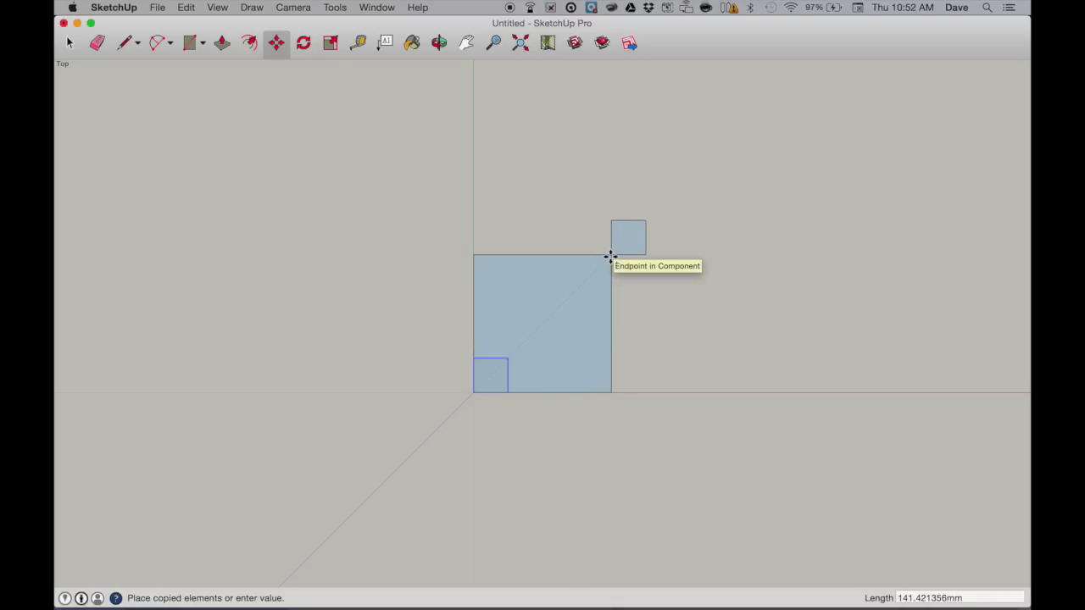
{"action": "left_click", "coordinate": [611, 256]}
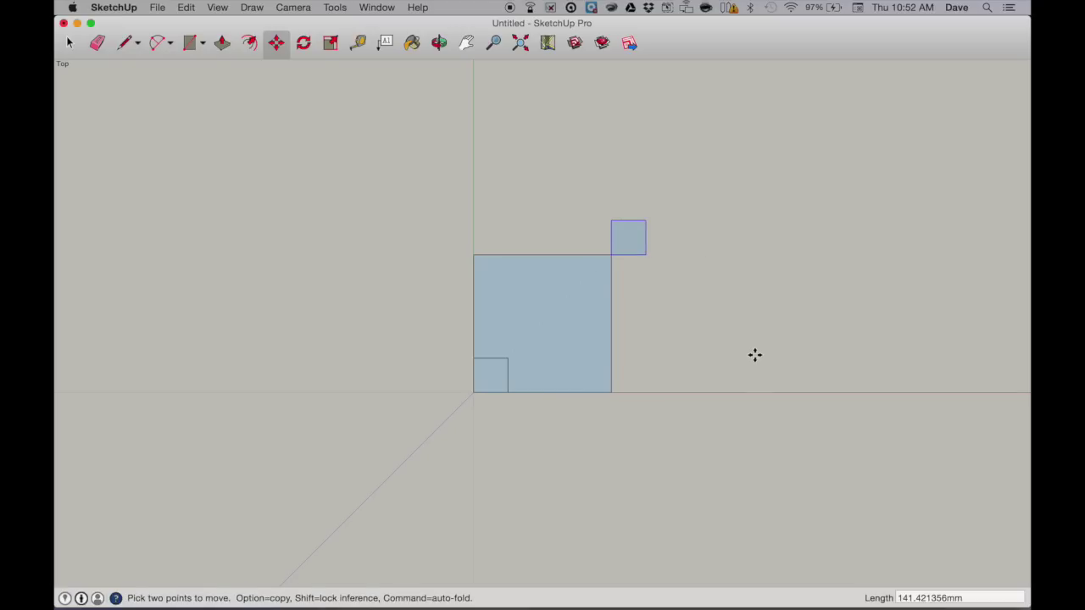
{"action": "key", "text": "super+z"}
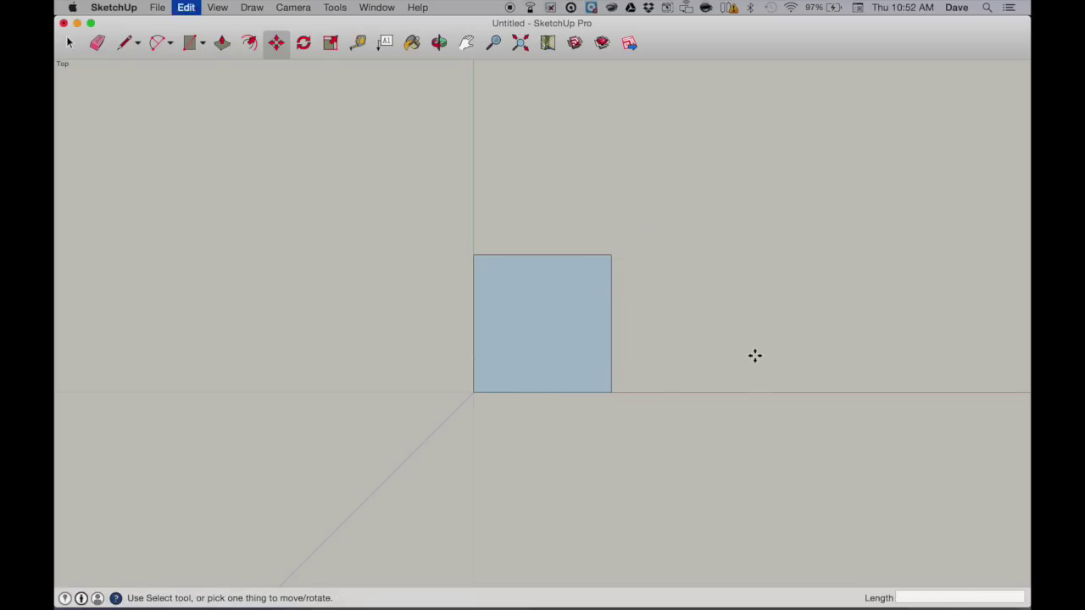
{"action": "key", "text": "super+z"}
Move the 25 mm square by its lower-left corner from the origin to the upper-right corner of the large square.
{"action": "left_click", "coordinate": [70, 42]}
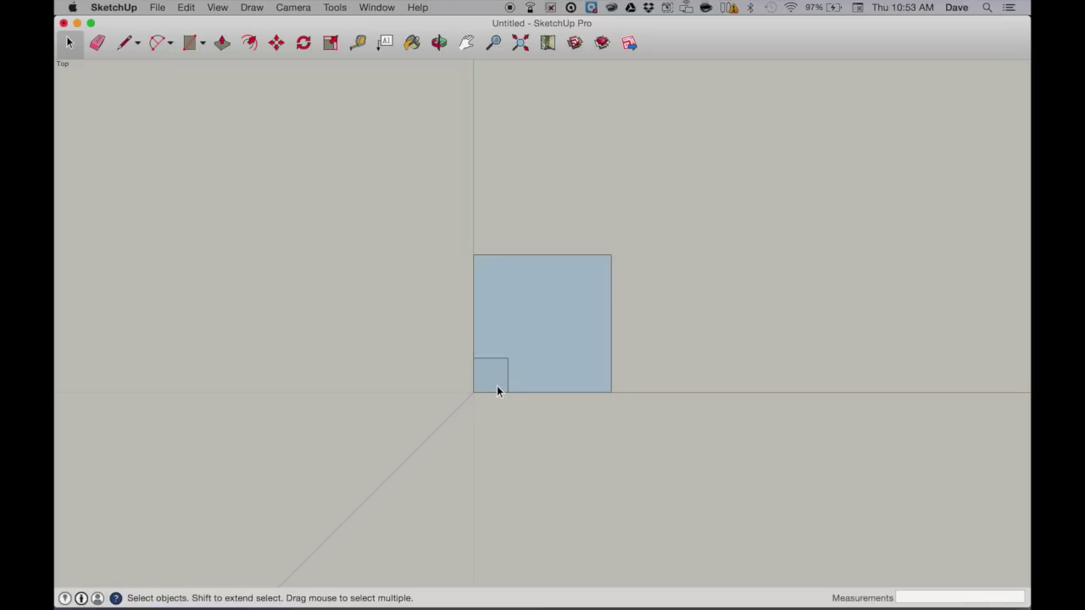
{"action": "left_click", "coordinate": [275, 43]}
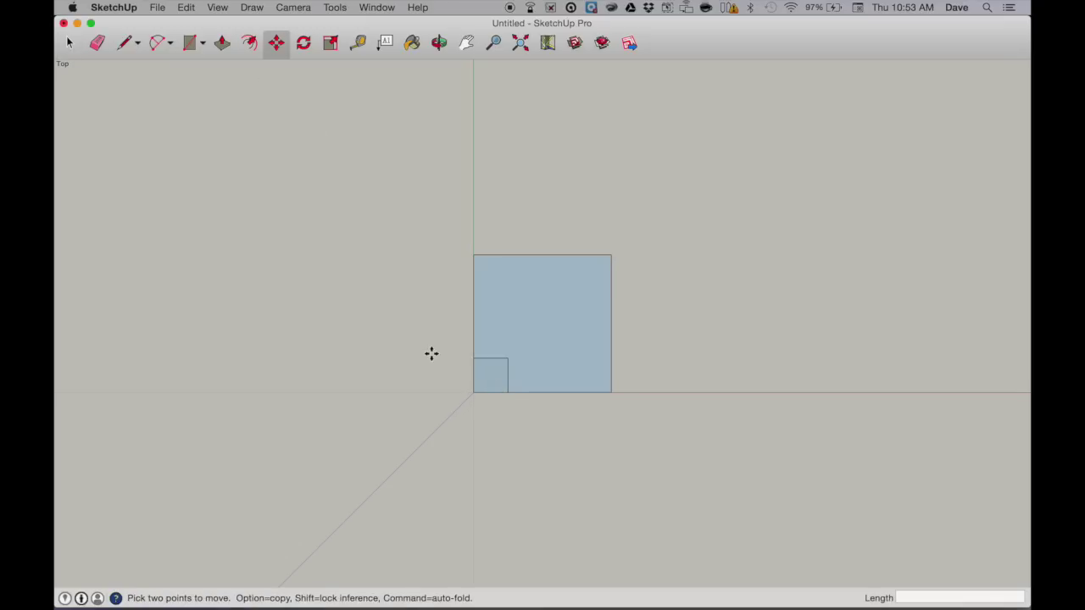
{"action": "left_click", "coordinate": [475, 391]}
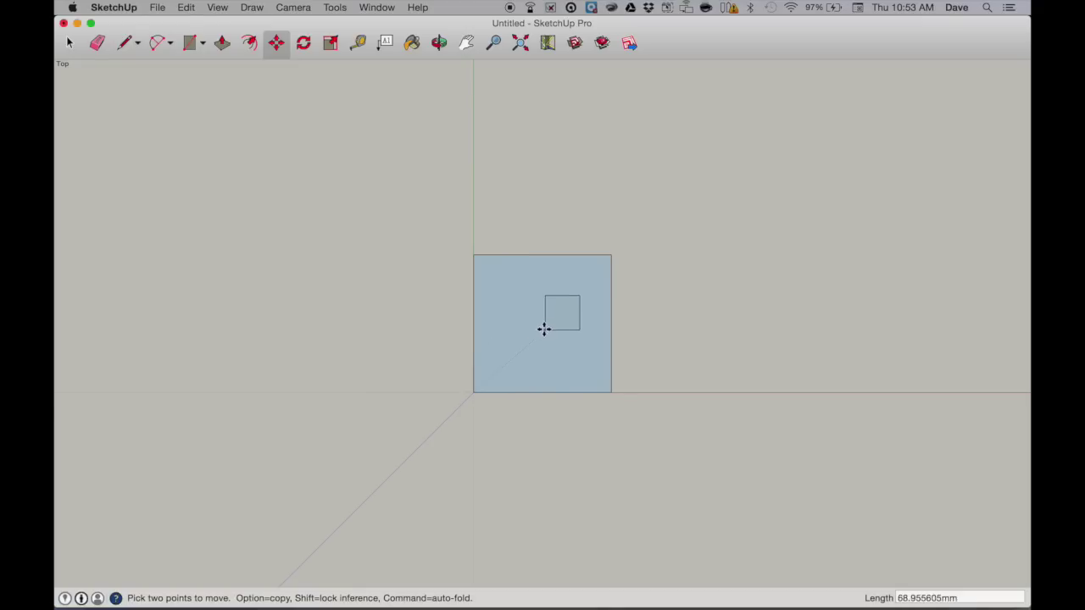
{"action": "left_click", "coordinate": [612, 255]}
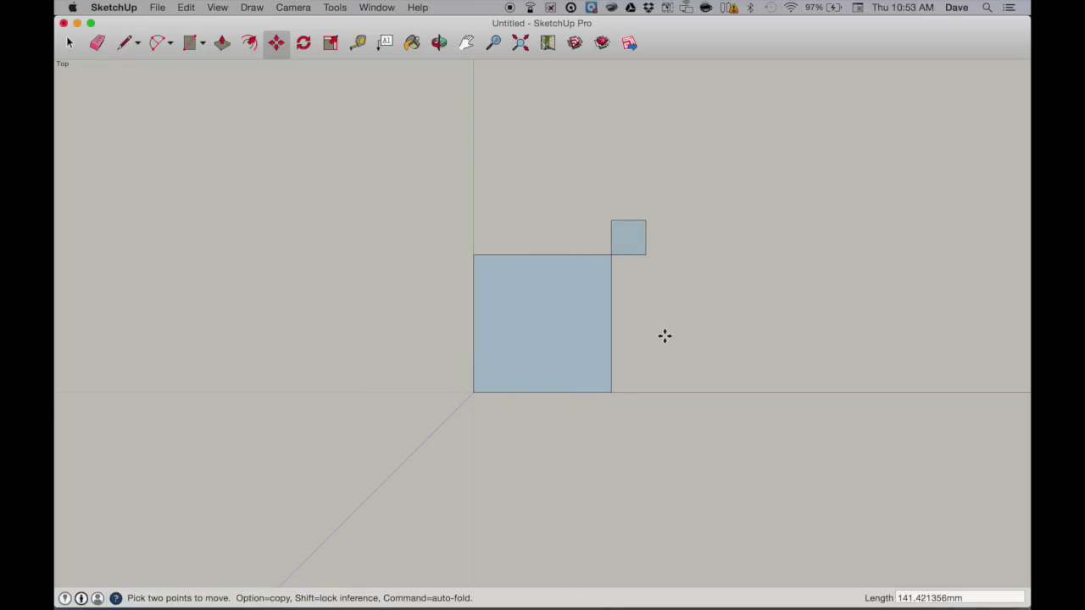
Undo the move of the 25 mm square and copy it from the origin to the large square's upper-right corner.
{"action": "key", "text": "super+z"}
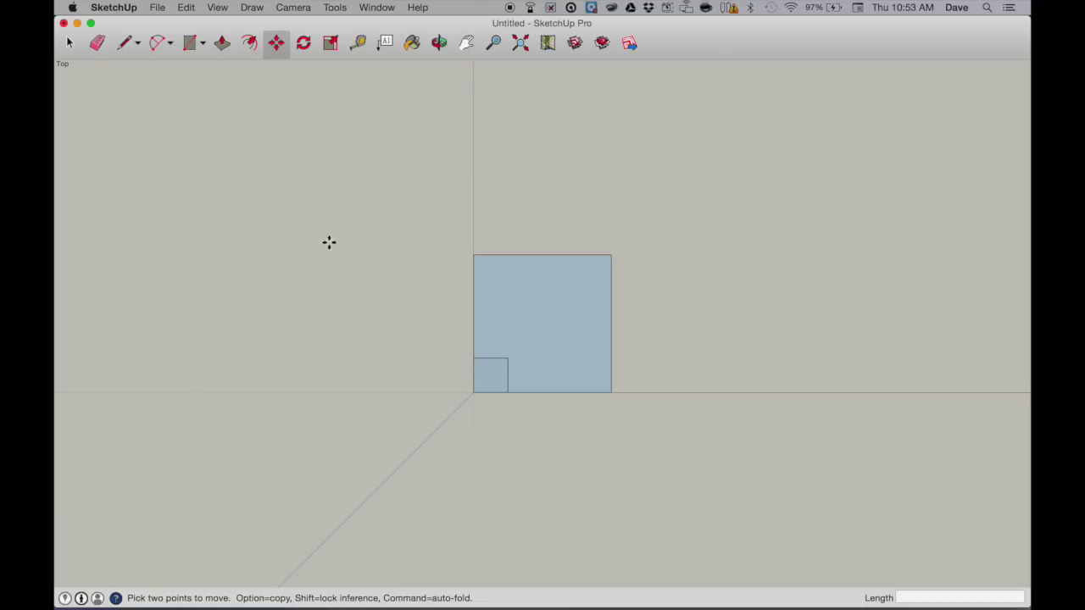
{"action": "left_click", "coordinate": [474, 392], "text": "alt"}
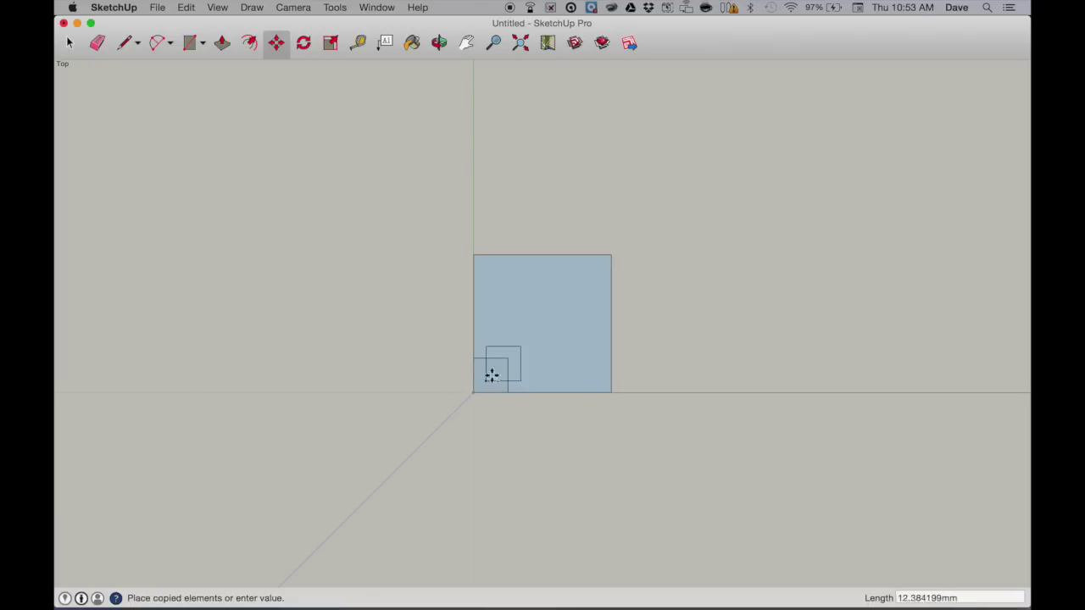
{"action": "left_click", "coordinate": [610, 254]}
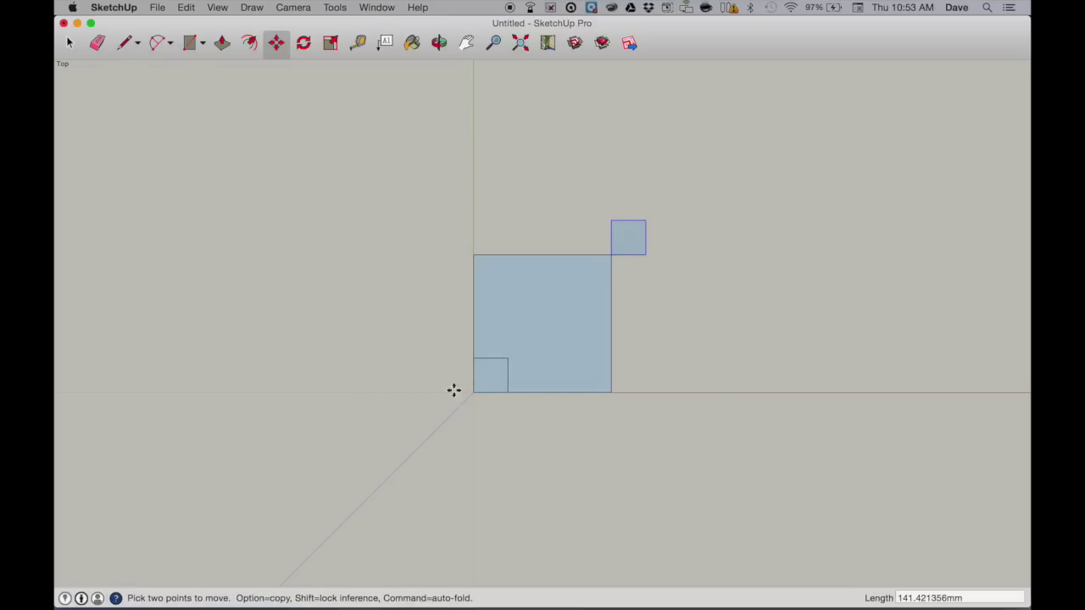
{"action": "left_click", "coordinate": [69, 42]}
{"action": "left_click", "coordinate": [435, 204]}
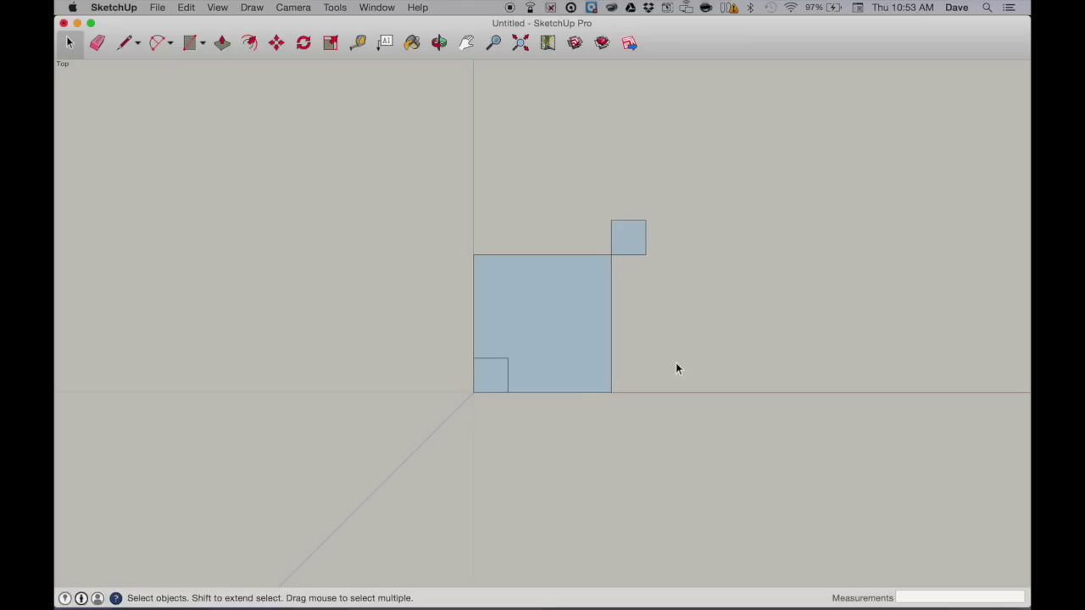
Try drawing two diagonal lines on the empty area left of the squares, about 73 mm and 90 mm long, undoing each.
{"action": "key", "text": "l"}
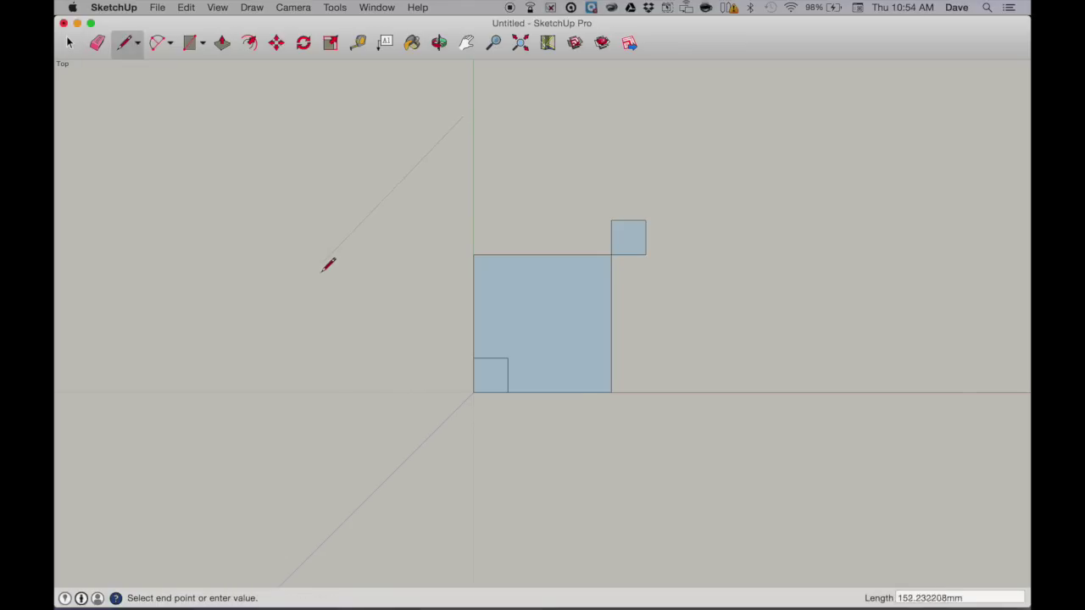
{"action": "left_click", "coordinate": [362, 234]}
{"action": "key", "text": "super+z"}
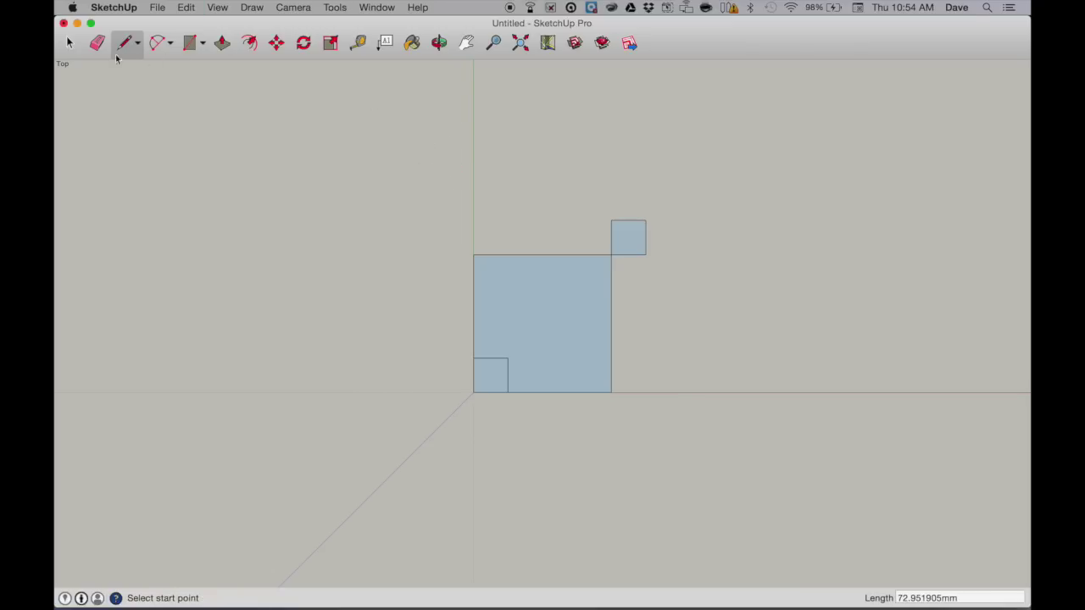
{"action": "left_click", "coordinate": [70, 43]}
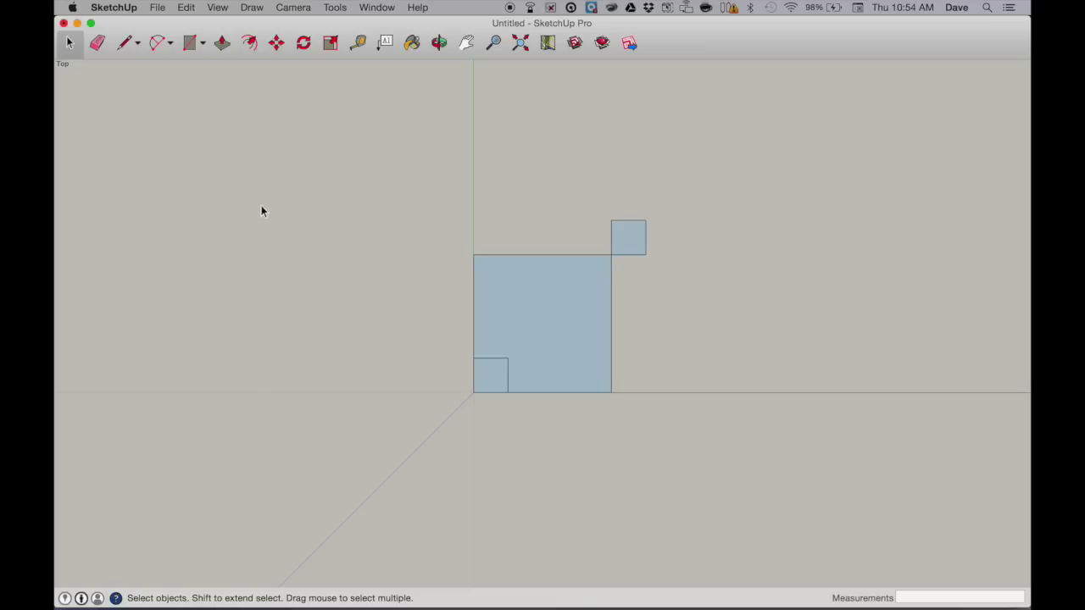
{"action": "left_click", "coordinate": [122, 47]}
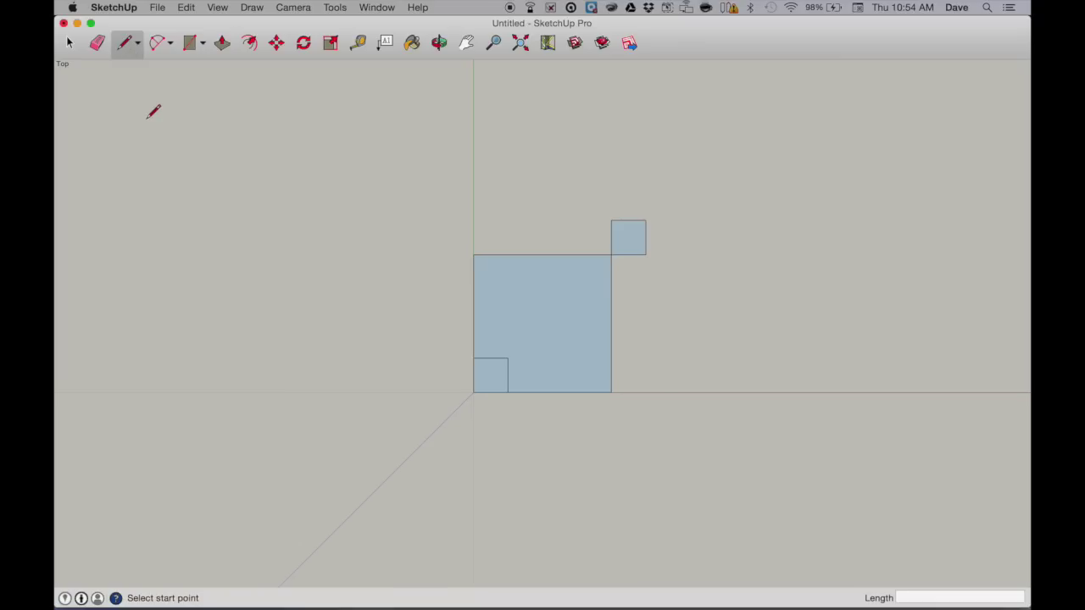
{"action": "left_click_drag", "start_coordinate": [163, 125], "coordinate": [273, 181]}
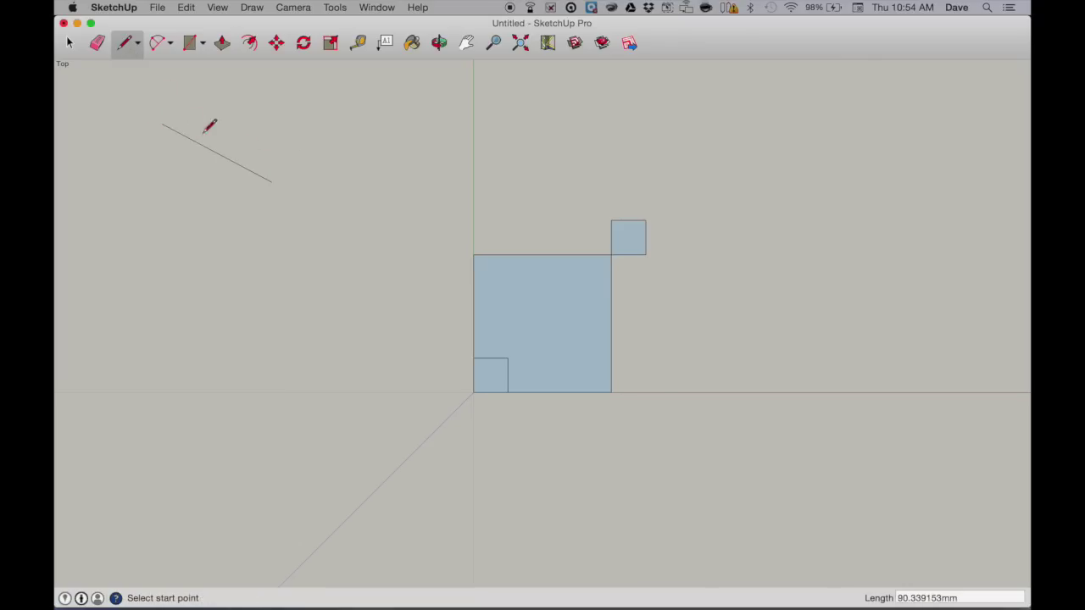
{"action": "key", "text": "super+z"}
Draw short vertical strokes with small barbs on the empty area right of the large square using the Freehand tool.
{"action": "left_click", "coordinate": [138, 44]}
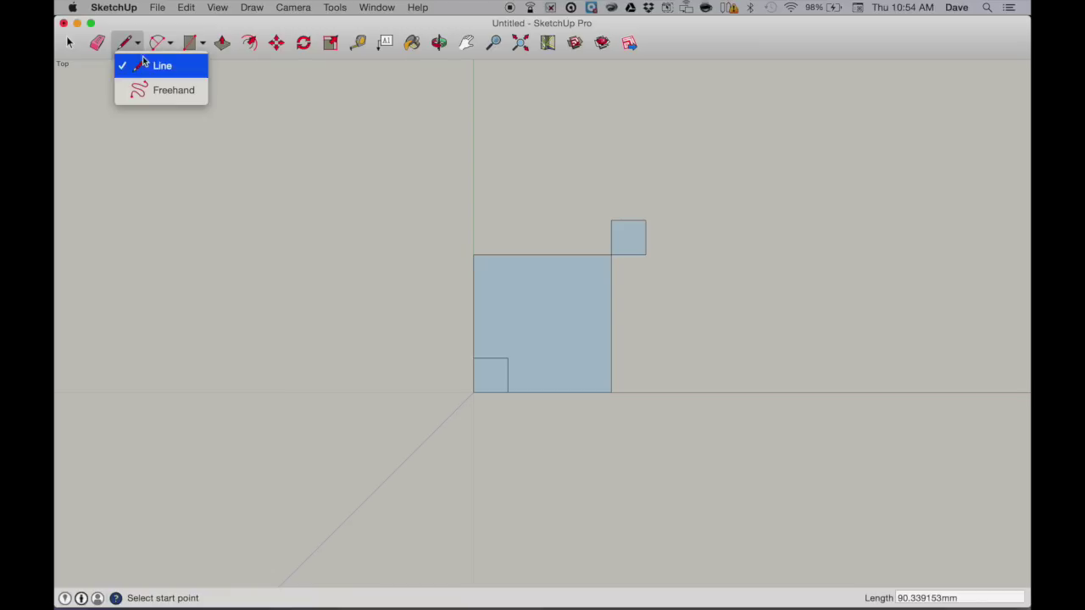
{"action": "left_click", "coordinate": [161, 90]}
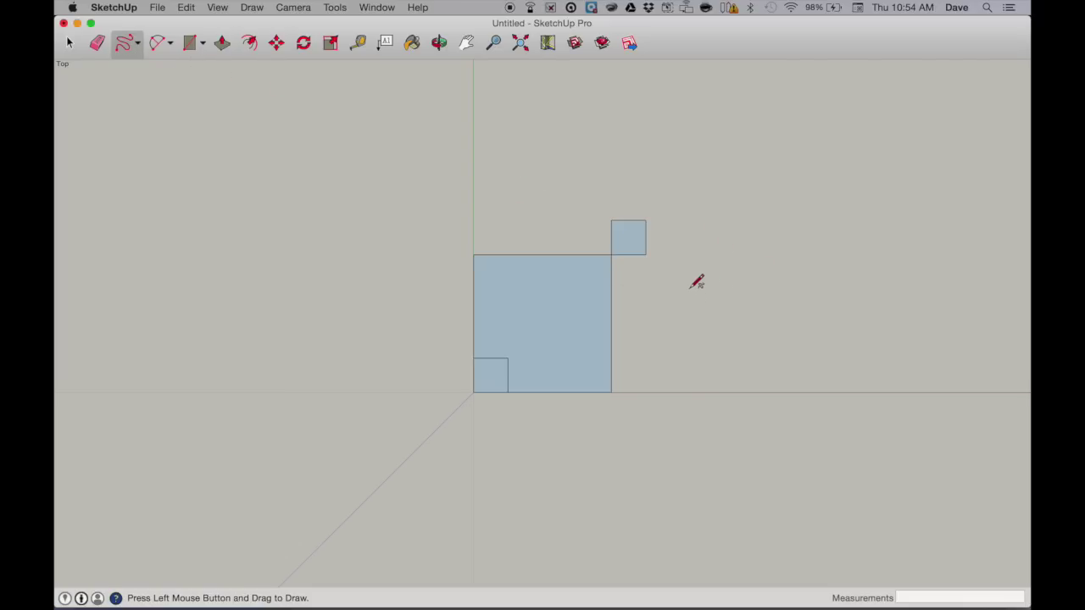
{"action": "left_click_drag", "start_coordinate": [688, 347], "coordinate": [689, 292]}
{"action": "left_click_drag", "start_coordinate": [688, 291], "coordinate": [682, 304]}
{"action": "left_click_drag", "start_coordinate": [688, 347], "coordinate": [690, 291]}
{"action": "left_click_drag", "start_coordinate": [691, 293], "coordinate": [687, 303]}
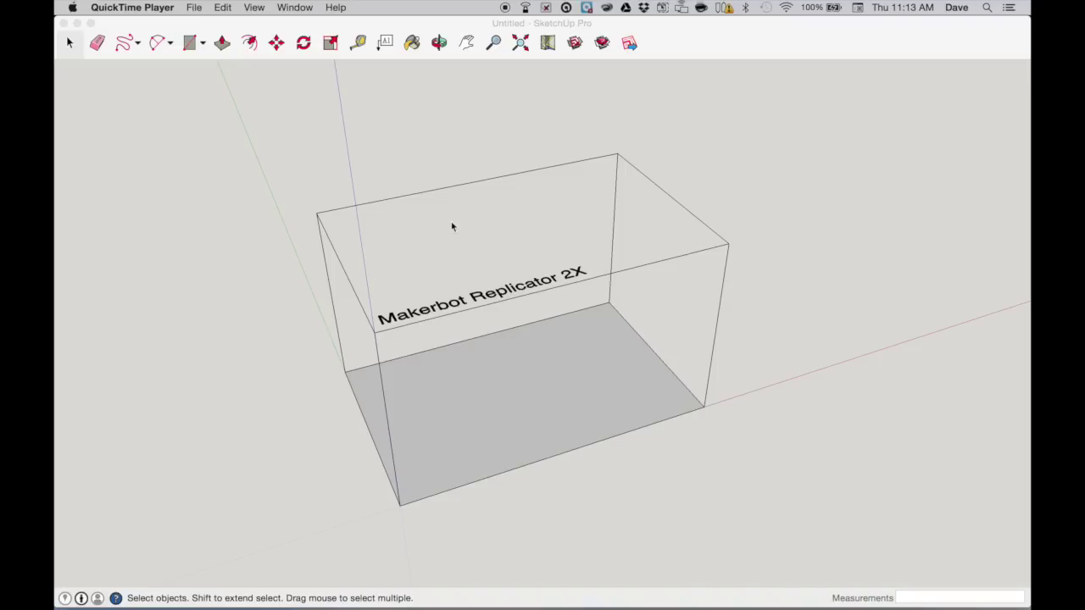
Start a new model and delete the Makerbot Replicator 2X build-volume box from it.
{"action": "left_click", "coordinate": [455, 150]}
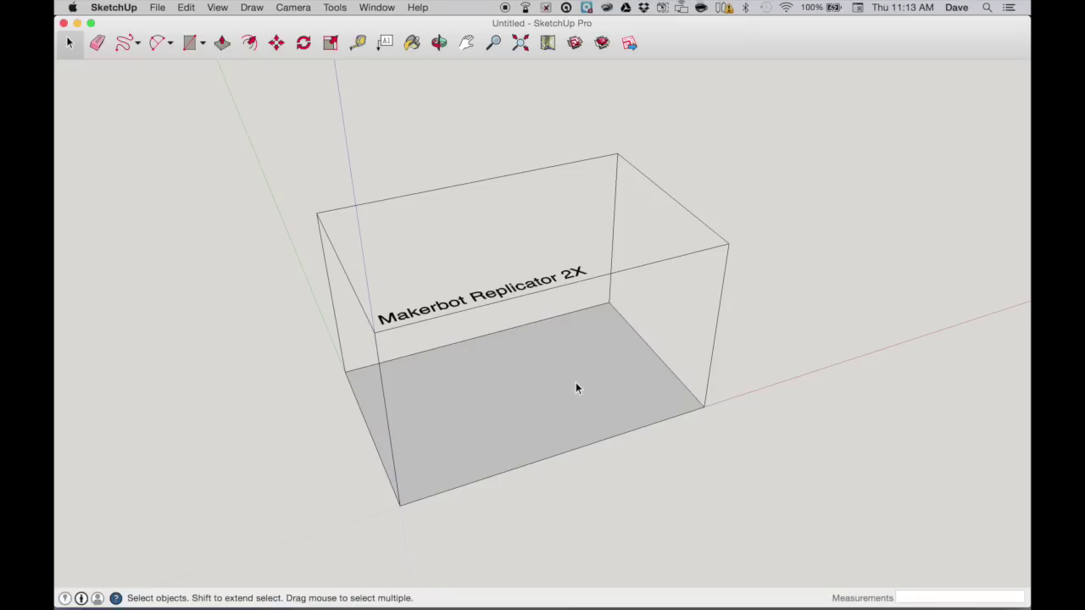
{"action": "left_click", "coordinate": [155, 7]}
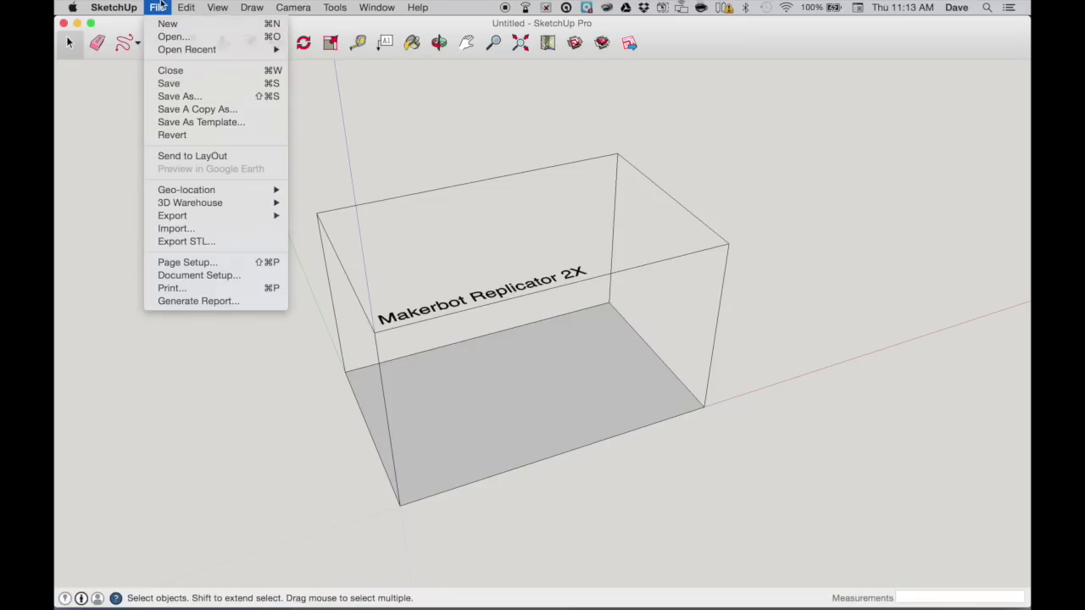
{"action": "left_click", "coordinate": [168, 26]}
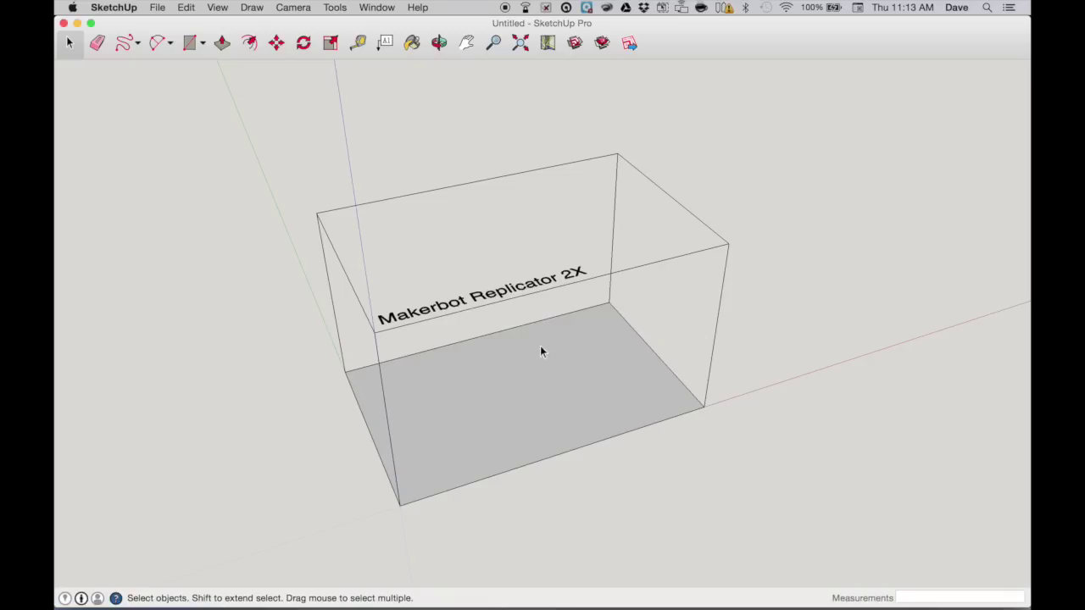
{"action": "left_click", "coordinate": [552, 413]}
{"action": "key", "text": "Delete"}
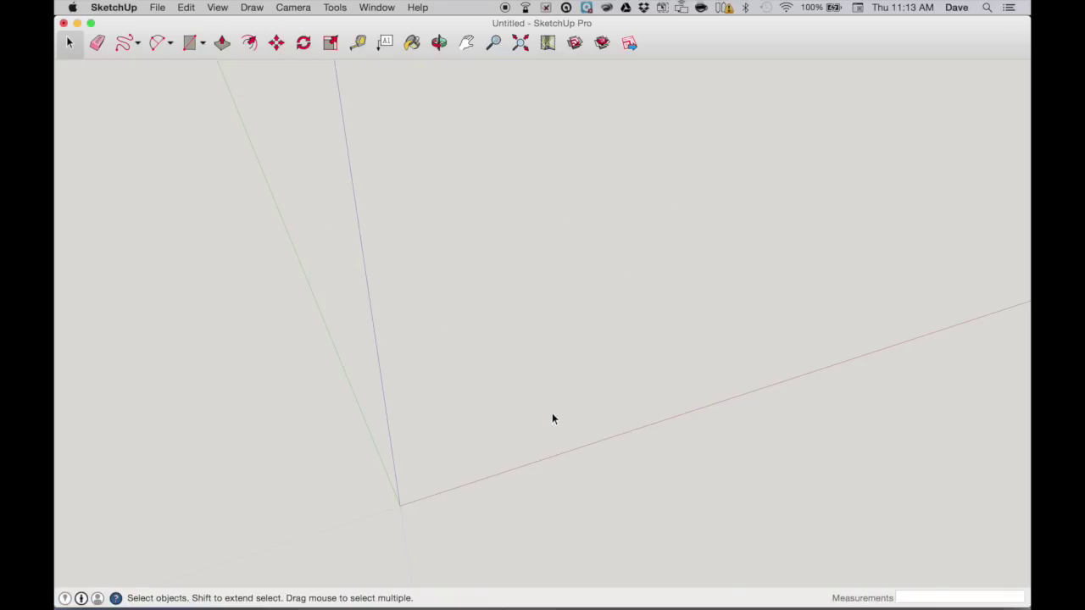
Check the length unit format and precision in the Model Info settings.
{"action": "left_click", "coordinate": [378, 6]}
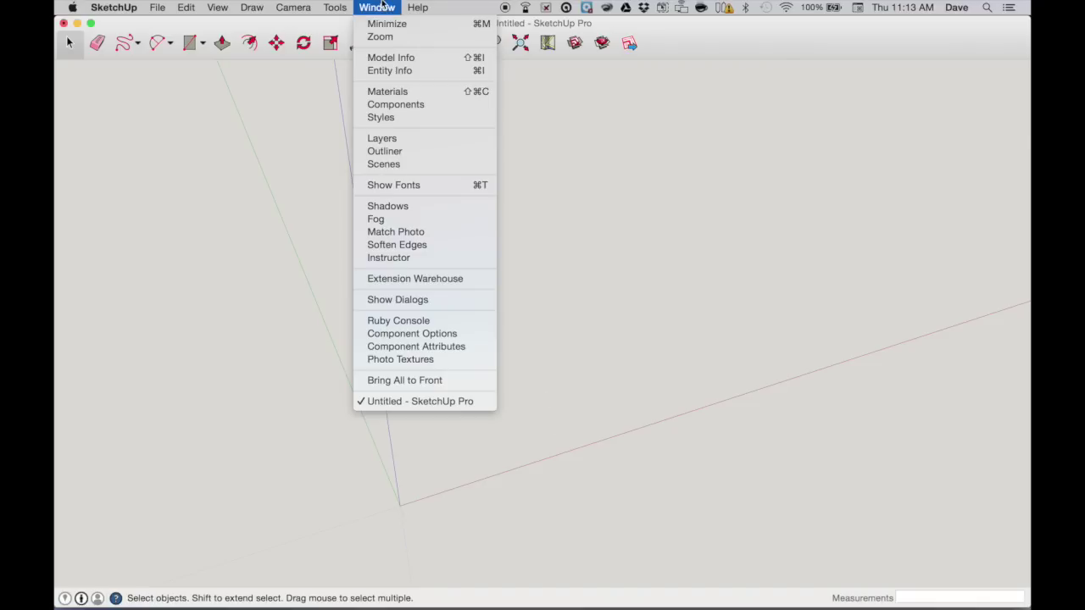
{"action": "left_click", "coordinate": [393, 63]}
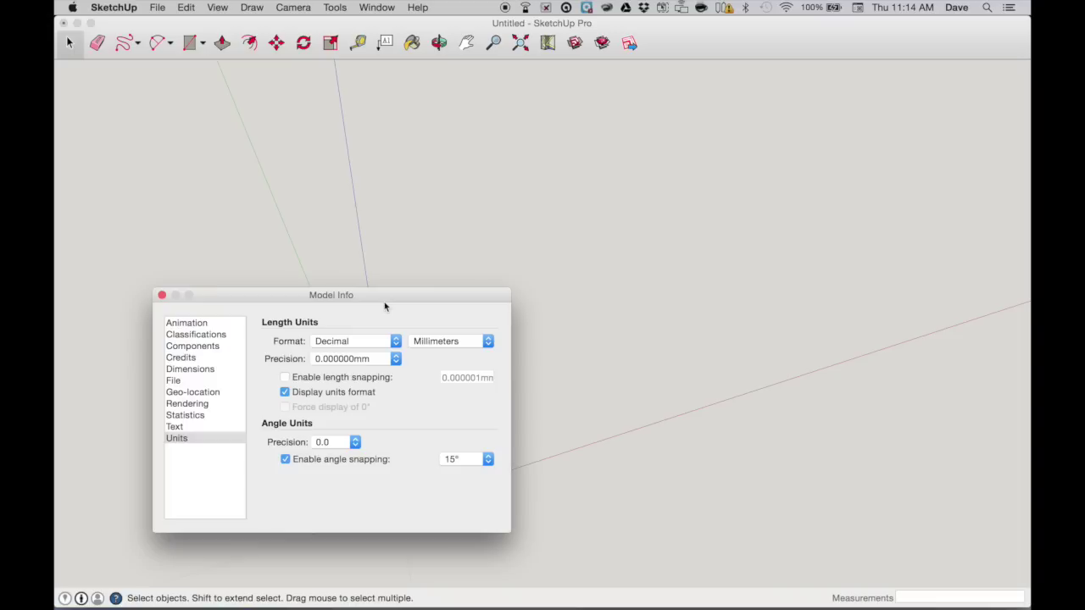
{"action": "left_click", "coordinate": [161, 296]}
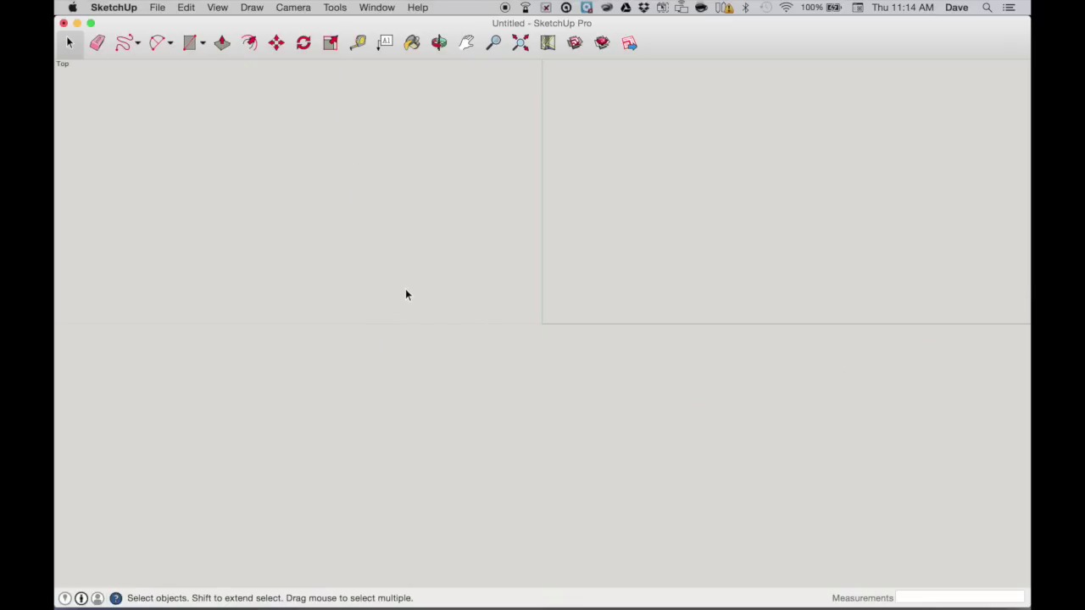
In Top view, draw a 100 by 100 mm square with its lower-left corner at the origin.
{"action": "left_click", "coordinate": [189, 43]}
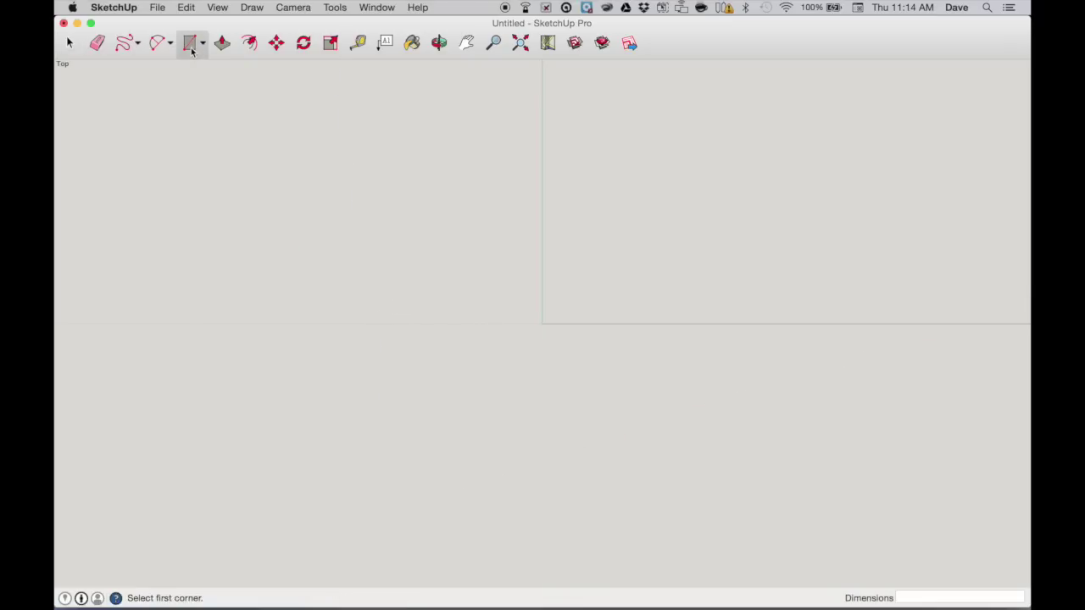
{"action": "left_click", "coordinate": [543, 323]}
{"action": "left_click", "coordinate": [683, 198]}
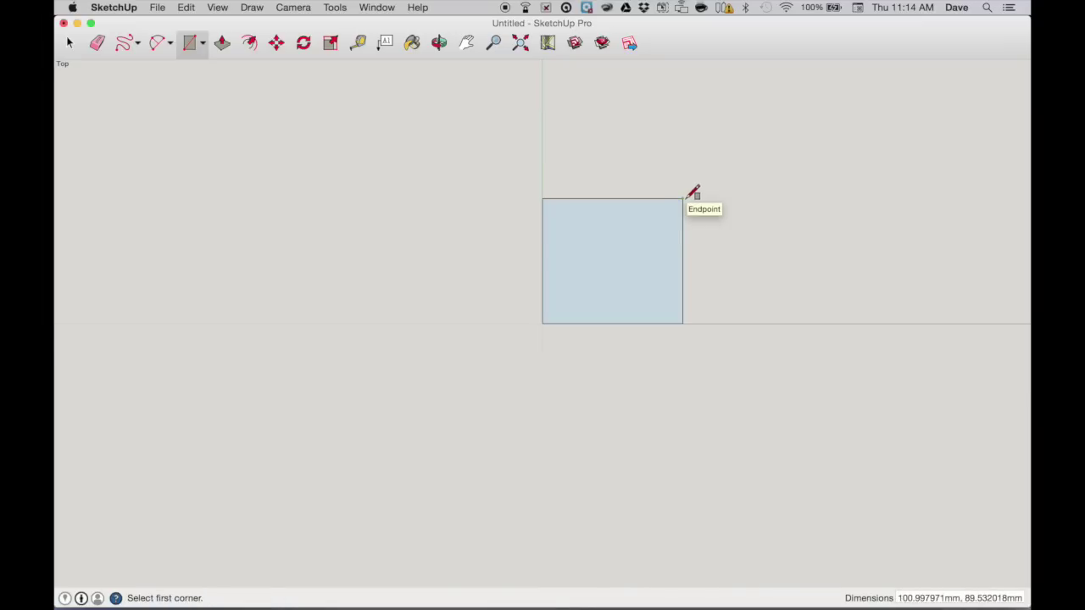
{"action": "type", "text": "10"}
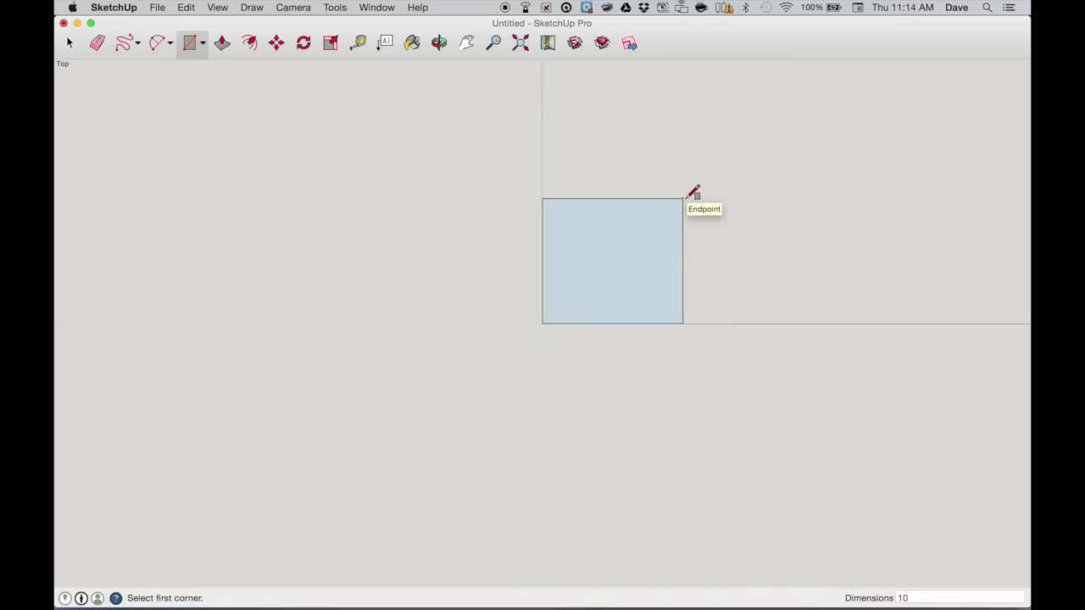
{"action": "type", "text": "0,100"}
{"action": "key", "text": "Return"}
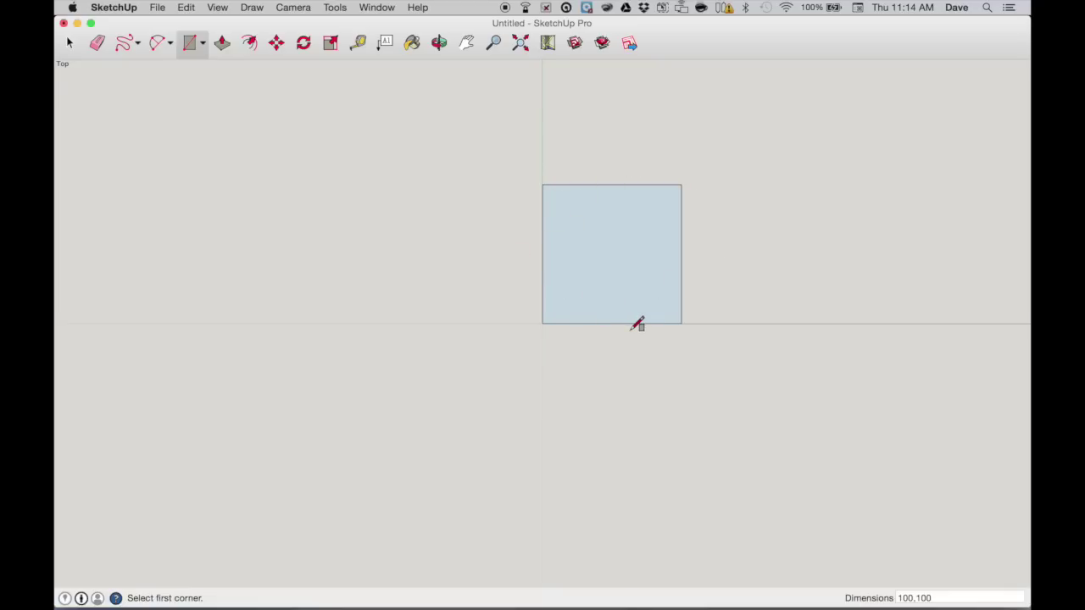
Make the 100 mm square a component with gluing set to None, replacing the selection.
{"action": "left_click", "coordinate": [70, 44]}
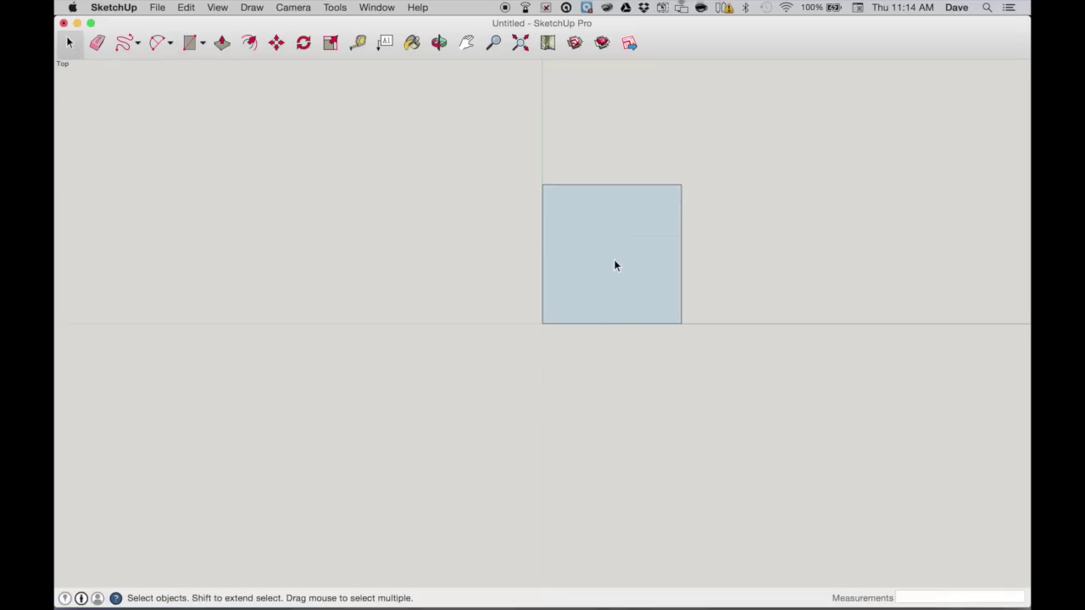
{"action": "left_click", "coordinate": [190, 7]}
{"action": "left_click", "coordinate": [239, 244]}
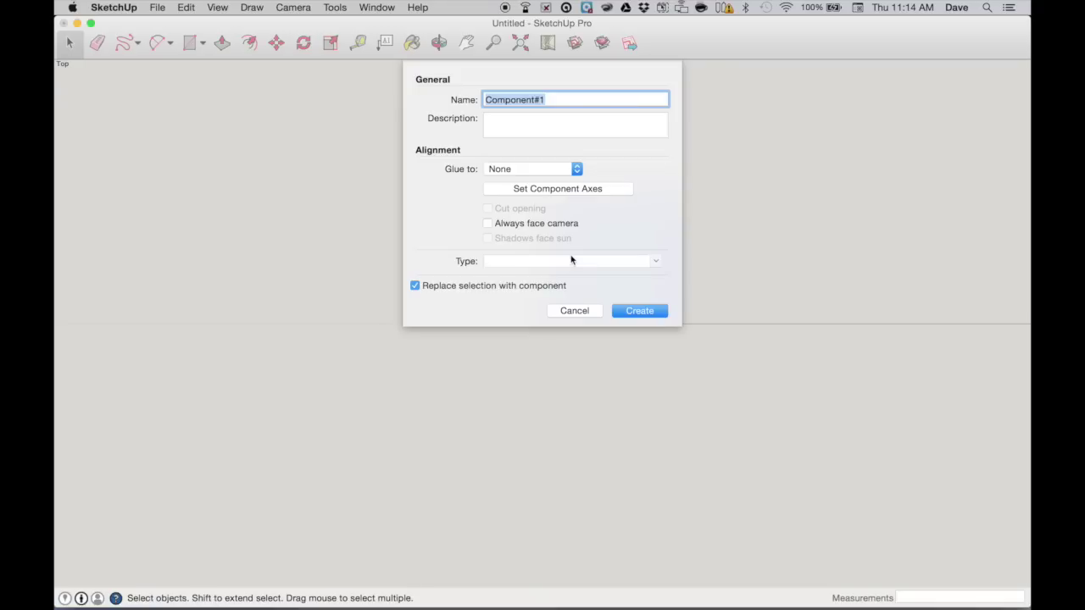
{"action": "left_click", "coordinate": [500, 172]}
{"action": "left_click", "coordinate": [499, 170]}
{"action": "left_click", "coordinate": [640, 311]}
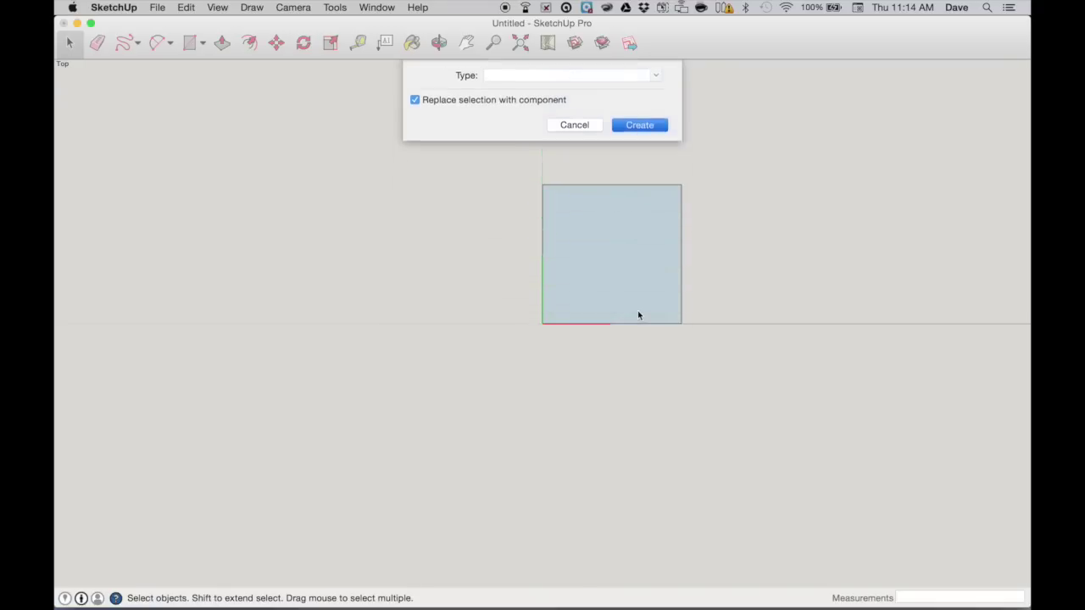
Draw a 25 by 25 mm square from the origin over the corner of the large component.
{"action": "left_click", "coordinate": [192, 42]}
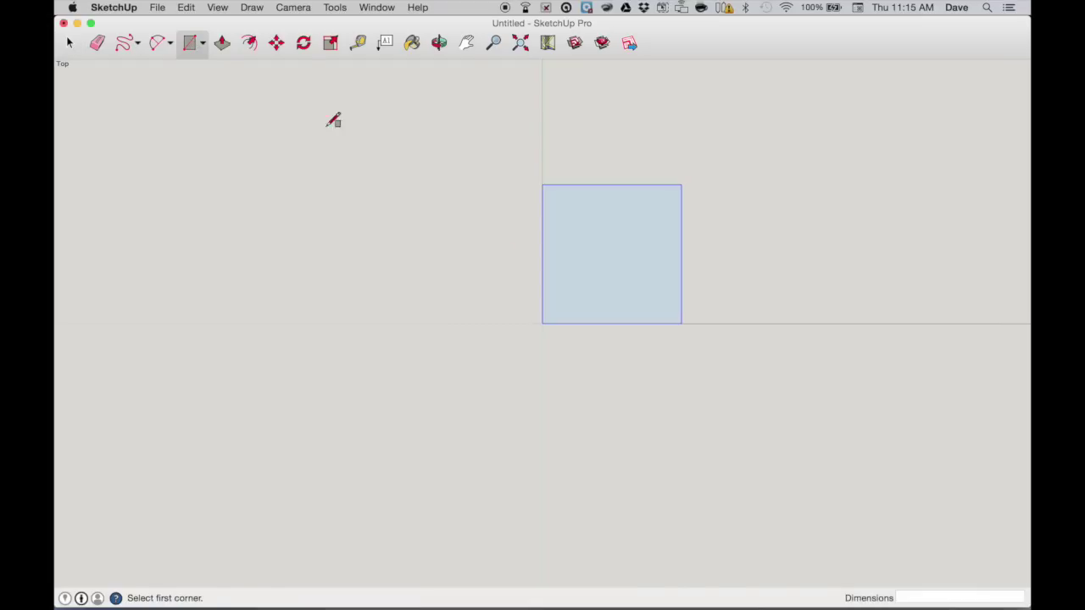
{"action": "left_click", "coordinate": [544, 323]}
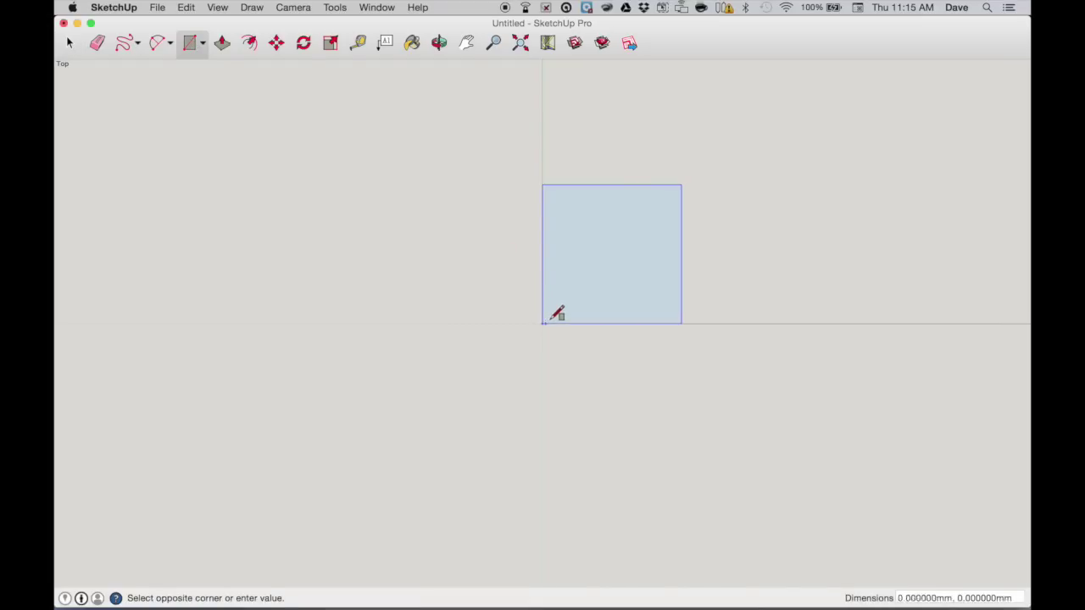
{"action": "left_click", "coordinate": [628, 264]}
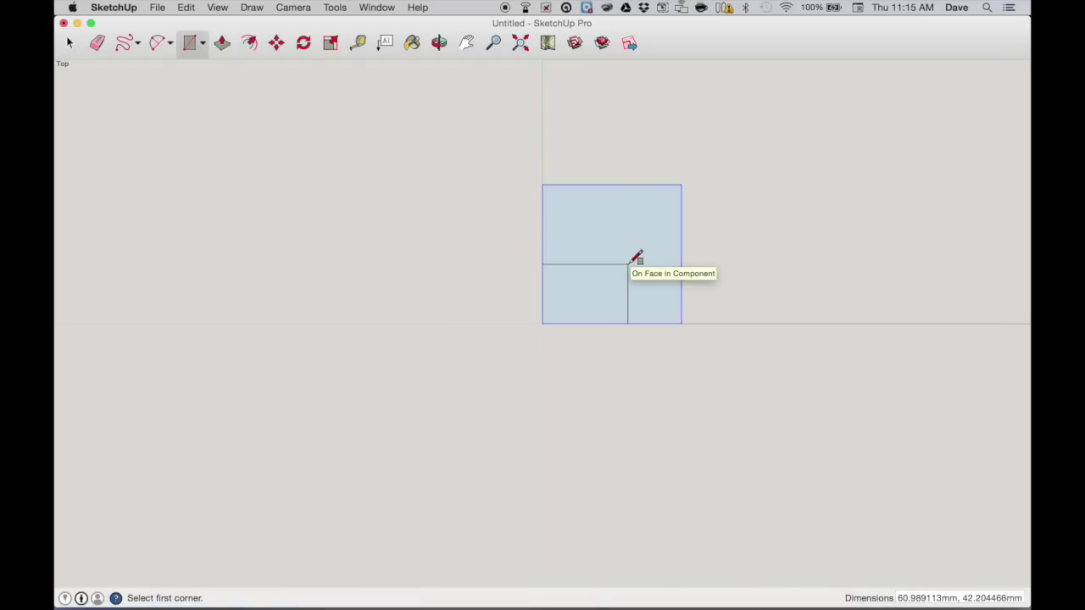
{"action": "type", "text": "25"}
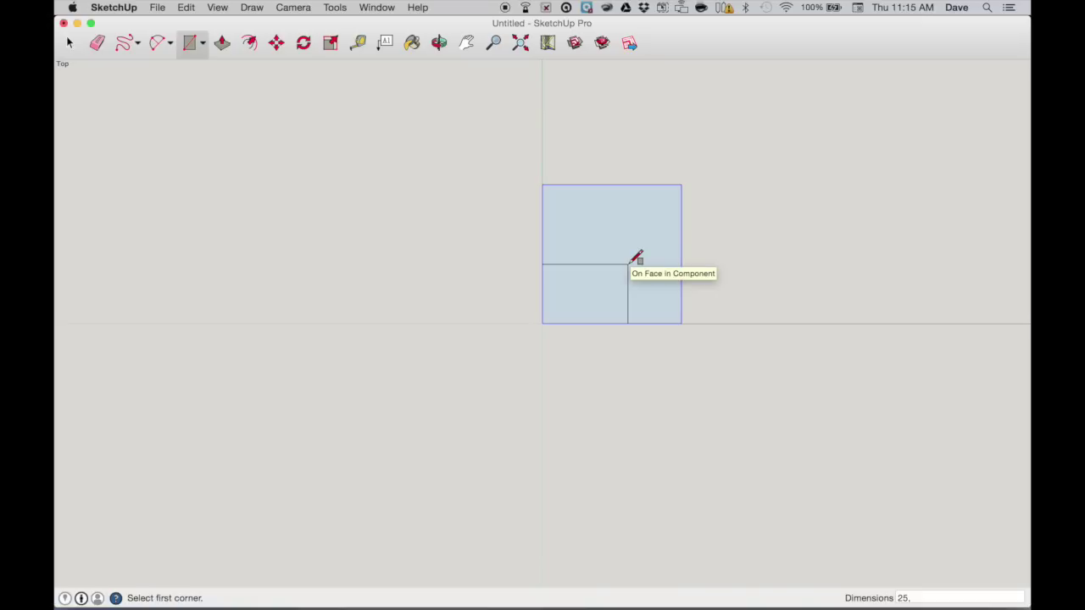
{"action": "type", "text": ",25"}
{"action": "key", "text": "Return"}
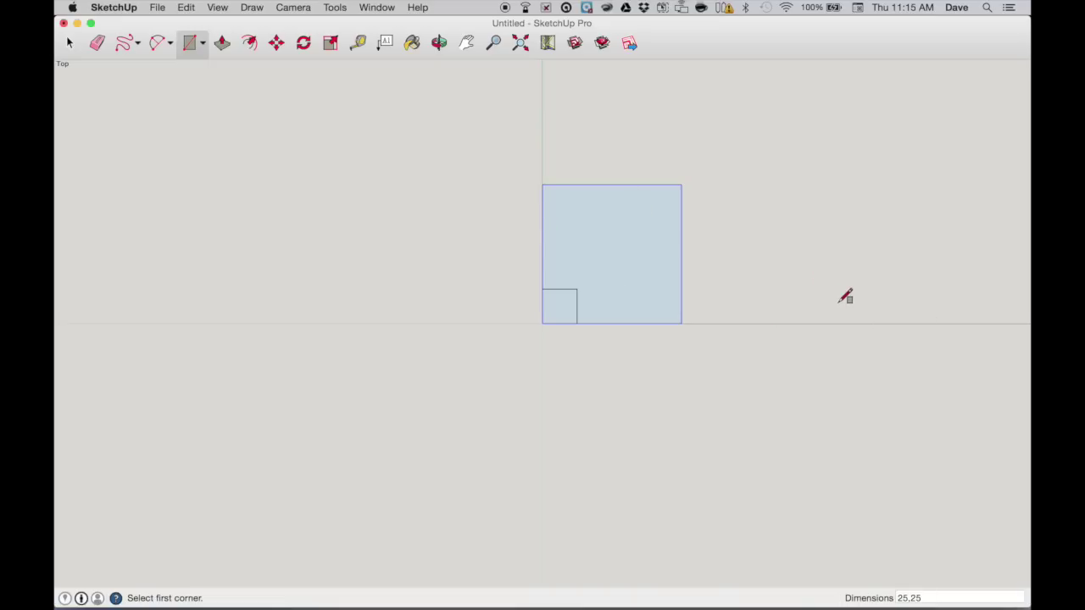
Select the 25 mm square and try copying it by a point on its face toward the large square's upper edge.
{"action": "left_click", "coordinate": [70, 46]}
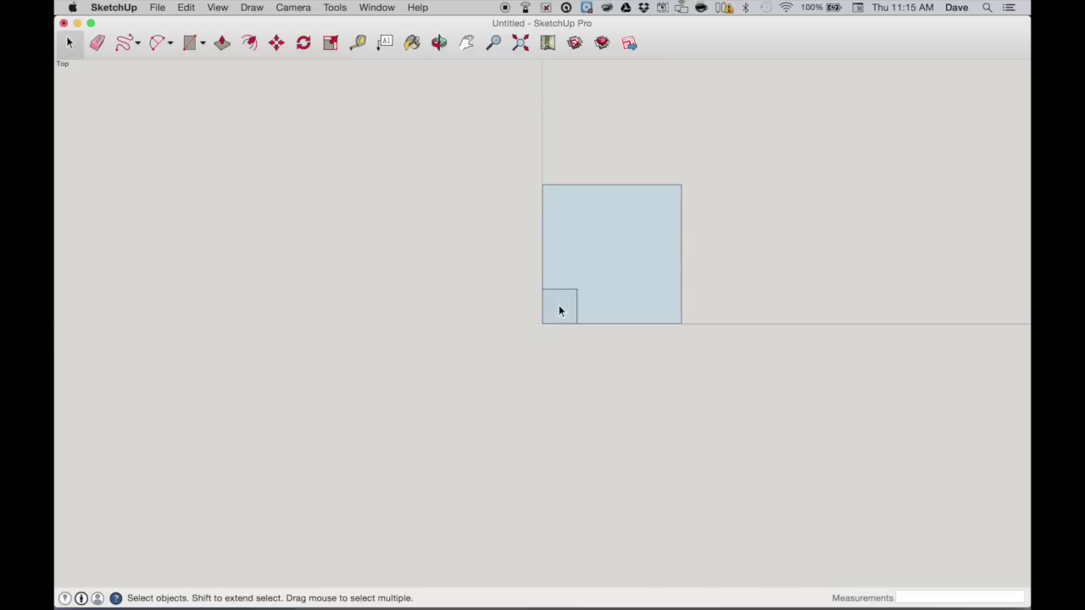
{"action": "left_click_drag", "start_coordinate": [516, 291], "coordinate": [607, 344]}
{"action": "left_click", "coordinate": [276, 44]}
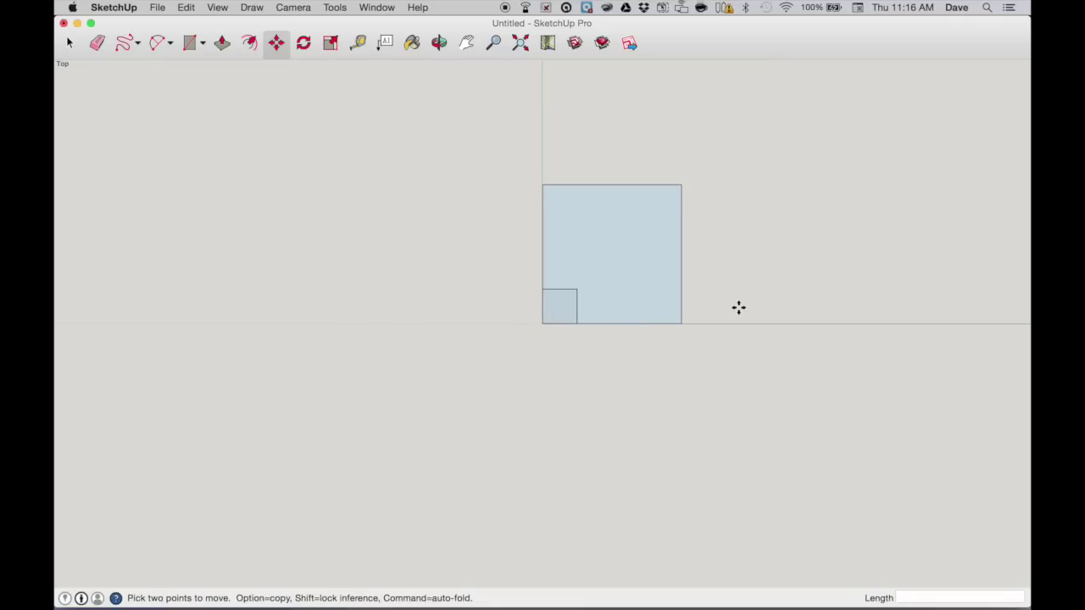
{"action": "left_click", "coordinate": [566, 310], "text": "alt"}
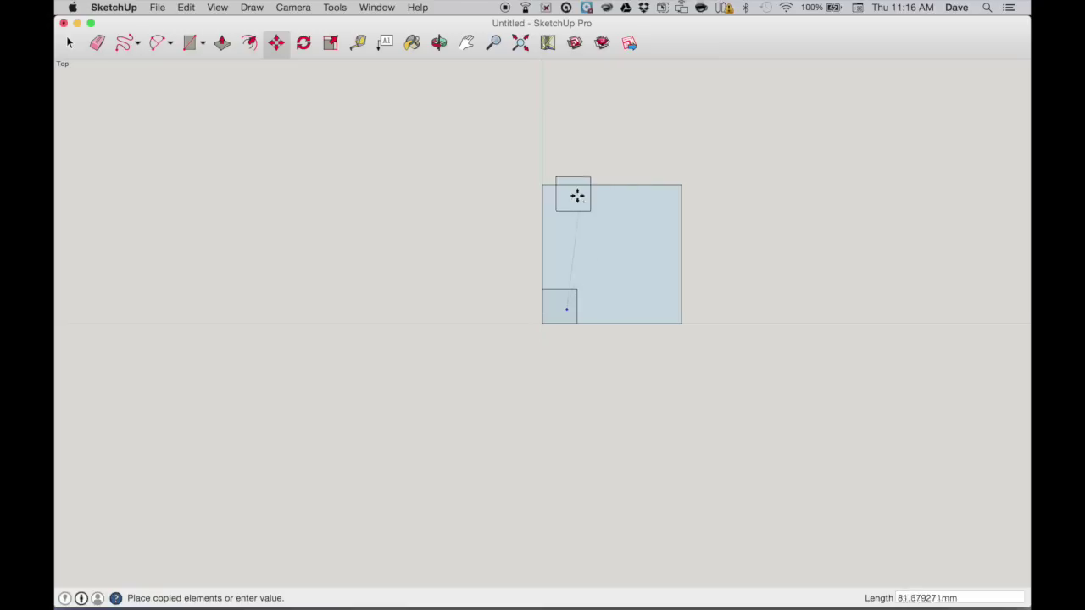
{"action": "key", "text": "Escape"}
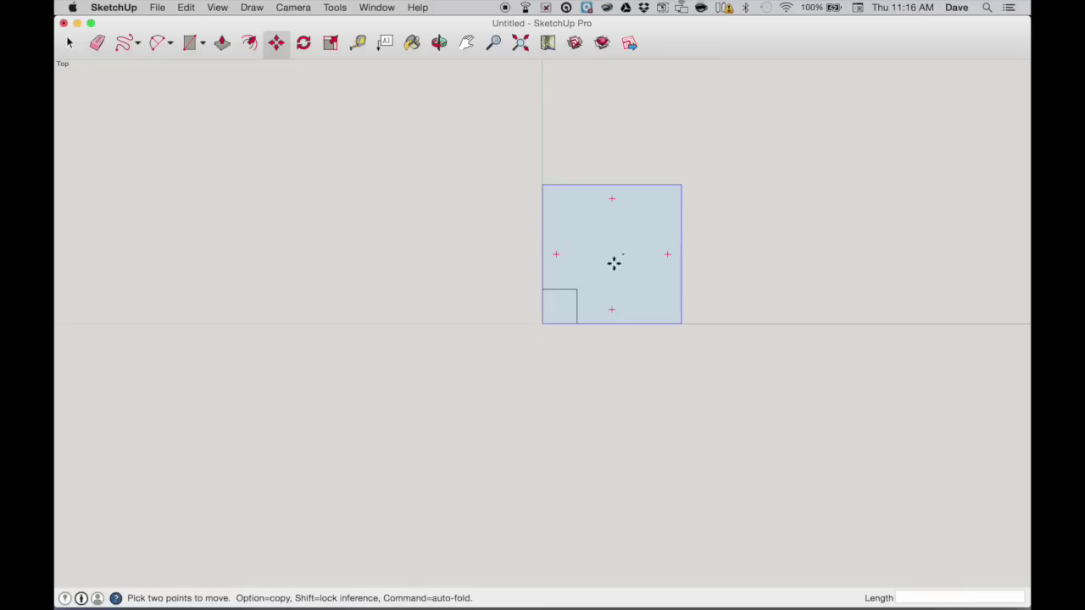
Copy the 25 mm square from the origin corner 100 mm along the red axis.
{"action": "left_click", "coordinate": [561, 306], "text": "alt"}
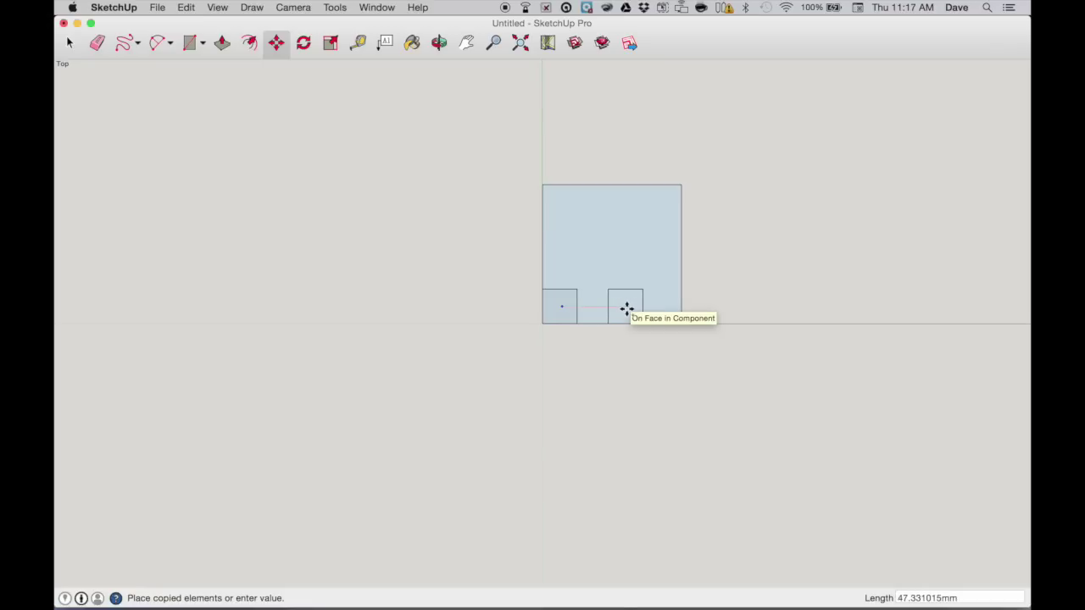
{"action": "left_click", "coordinate": [627, 308]}
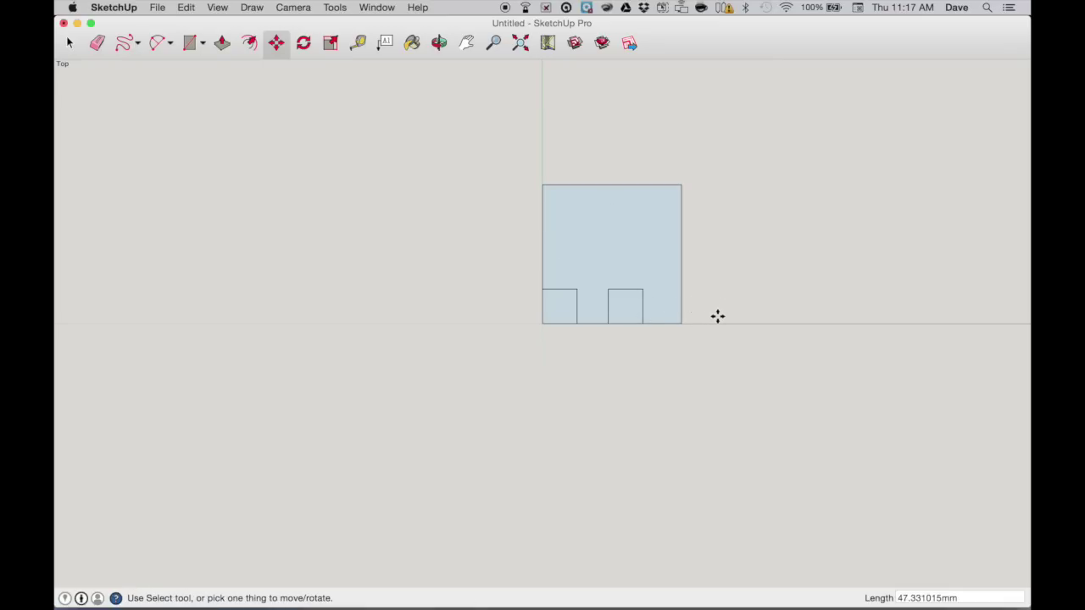
{"action": "type", "text": "100"}
{"action": "key", "text": "Return"}
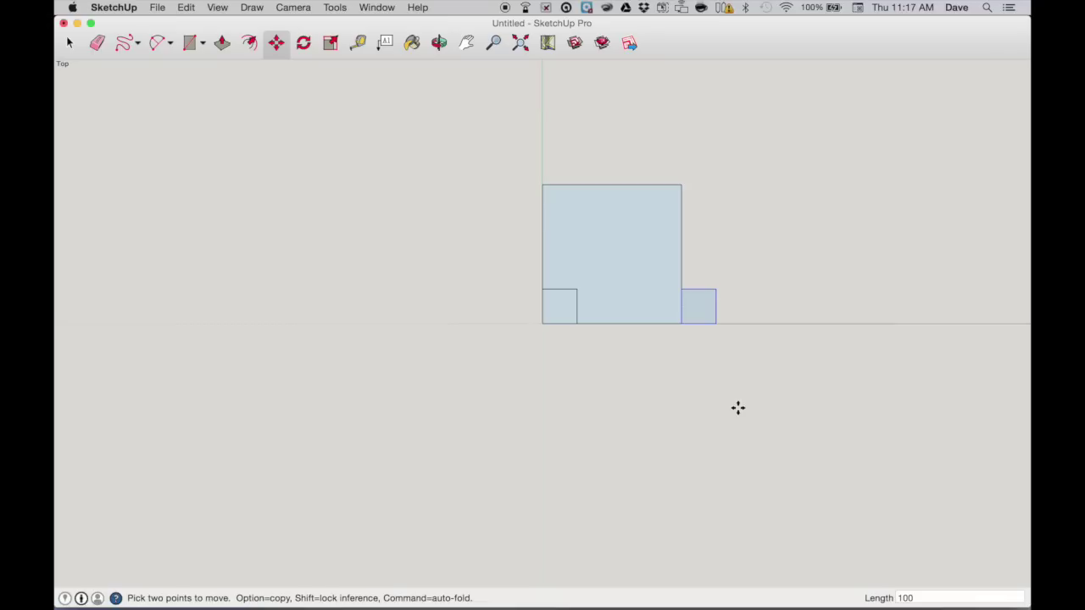
Change the copied square's distance to 200 mm and return it to 100 mm.
{"action": "type", "text": "200"}
{"action": "key", "text": "Return"}
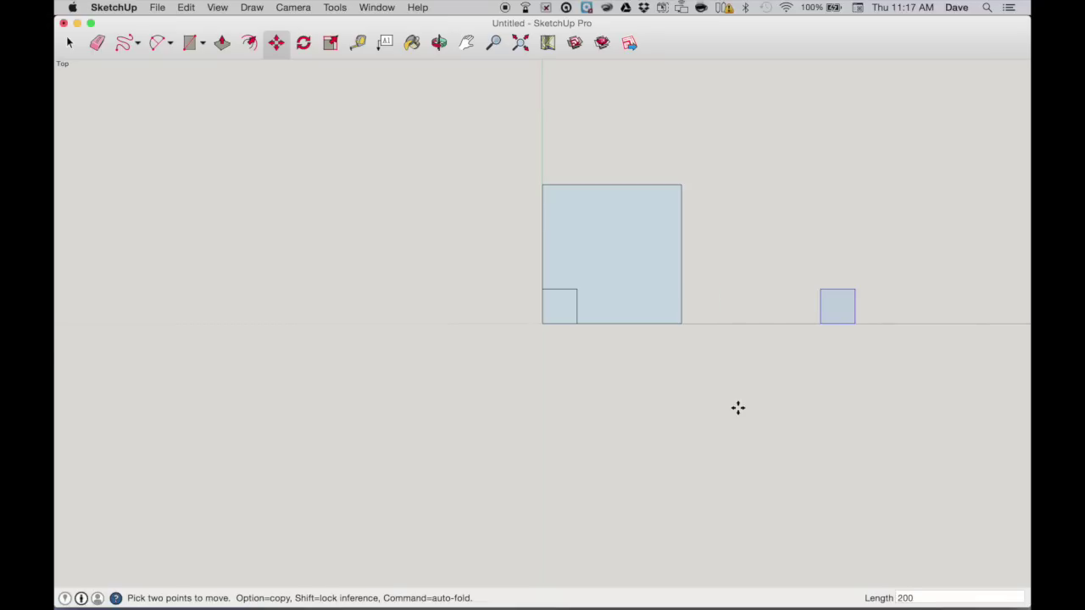
{"action": "type", "text": "100"}
{"action": "key", "text": "Return"}
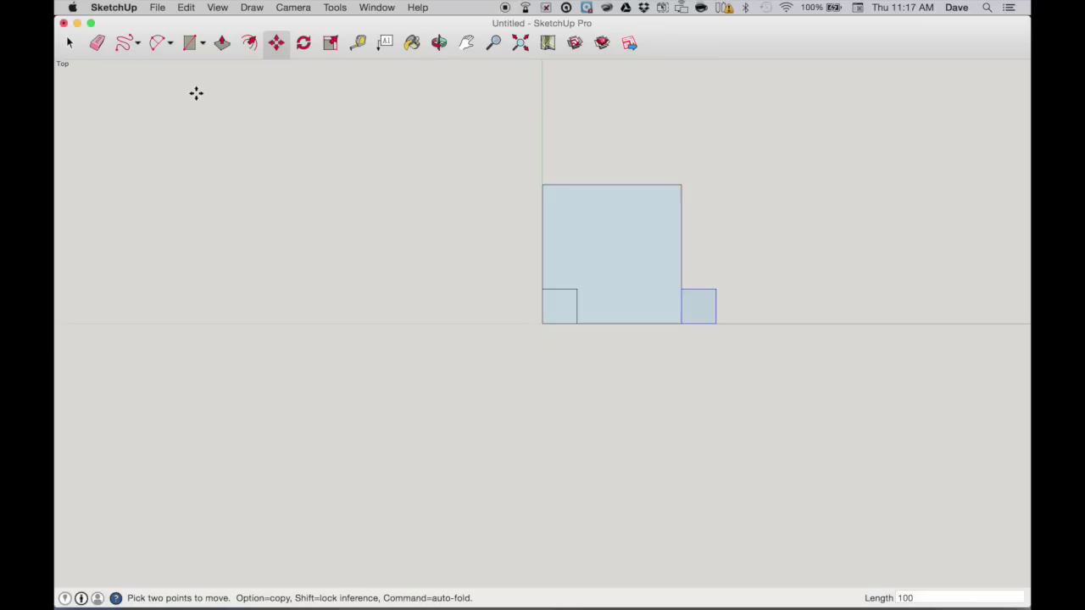
Sketch a freehand numeral 2 to the right of the large square, and undo both the numeral and the copied small square.
{"action": "left_click", "coordinate": [139, 44]}
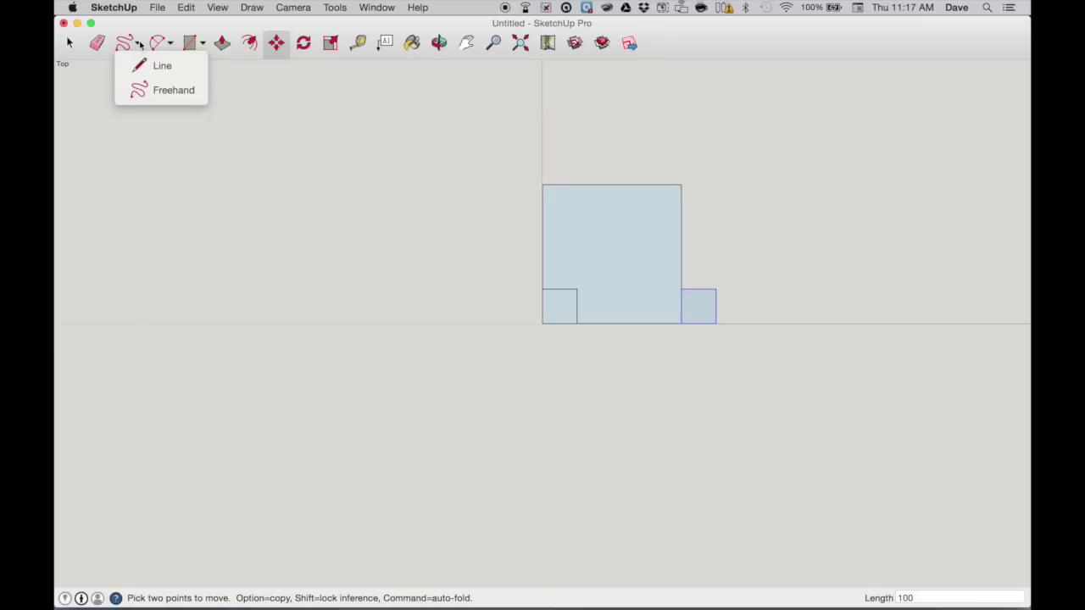
{"action": "left_click", "coordinate": [140, 90]}
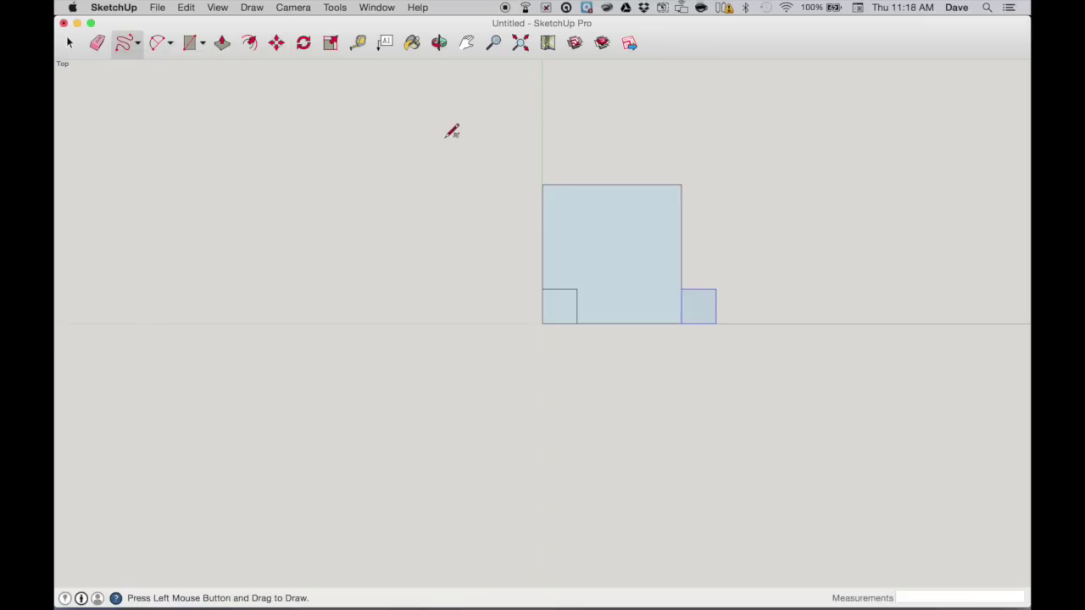
{"action": "mouse_move", "coordinate": [725, 187]}
{"action": "left_mouse_down"}
{"action": "mouse_move", "coordinate": [750, 176]}
{"action": "mouse_move", "coordinate": [776, 189]}
{"action": "mouse_move", "coordinate": [737, 241]}
{"action": "mouse_move", "coordinate": [816, 239]}
{"action": "left_mouse_up"}
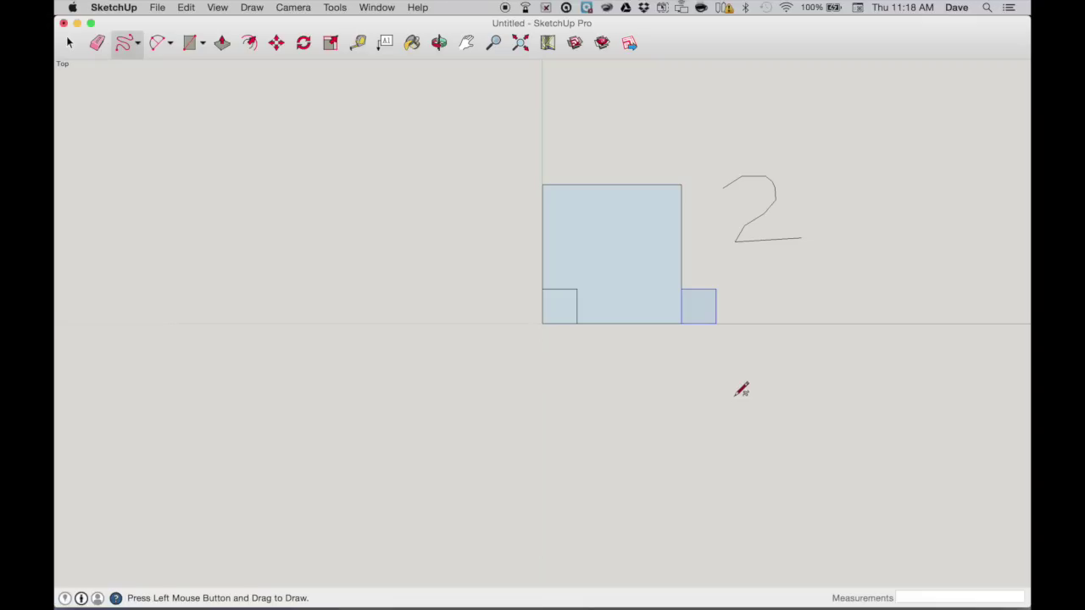
{"action": "key", "text": "super+z"}
{"action": "key", "text": "super+z"}
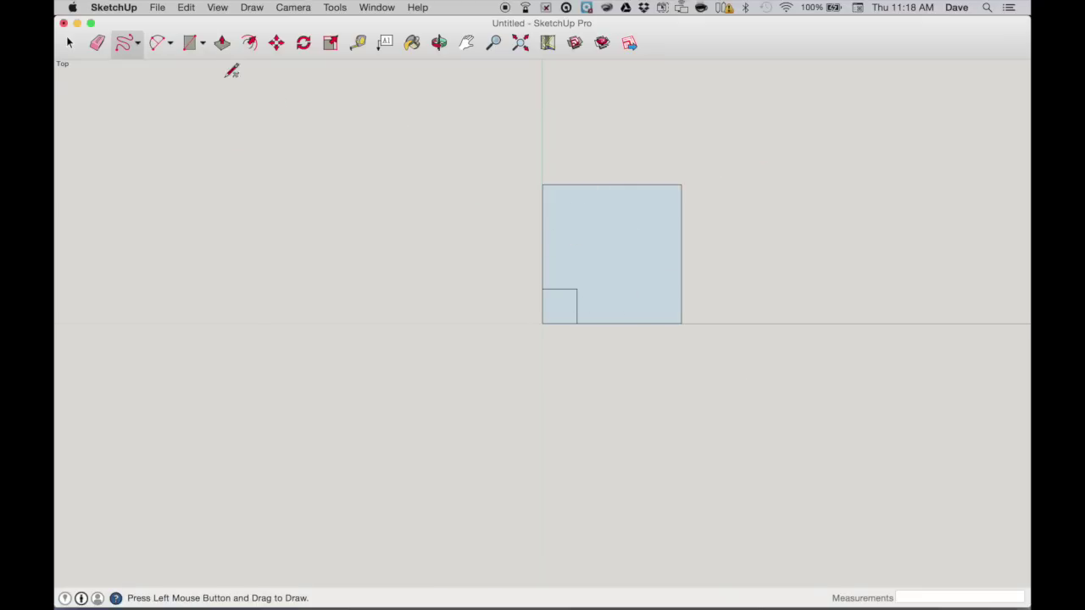
Copy the 25 mm square downward along the green axis by exactly 25 mm, directly below the origin corner of the large square.
{"action": "left_click", "coordinate": [191, 44]}
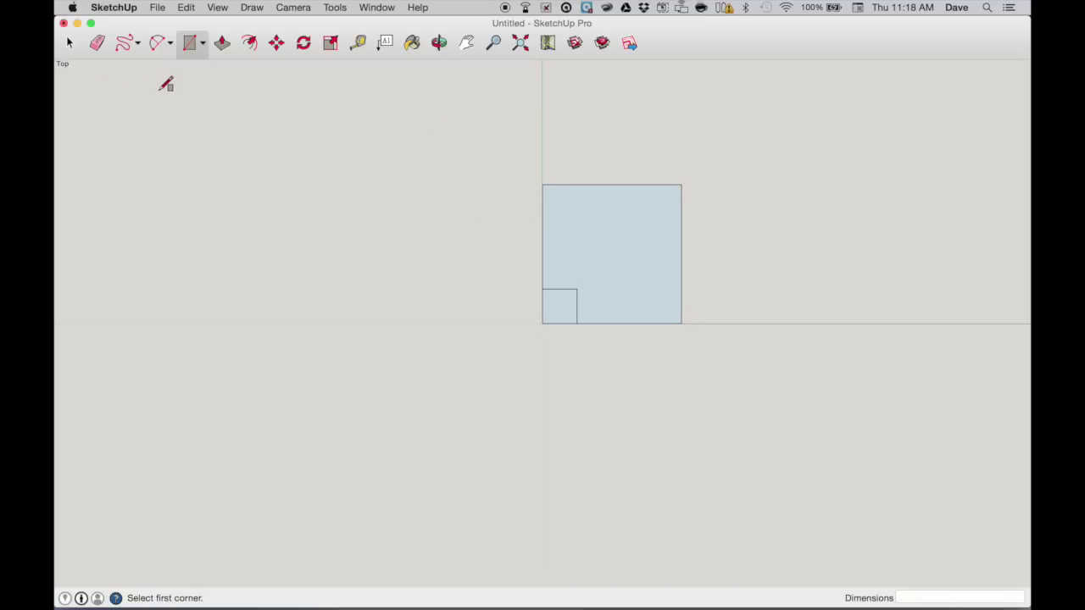
{"action": "left_click", "coordinate": [70, 43]}
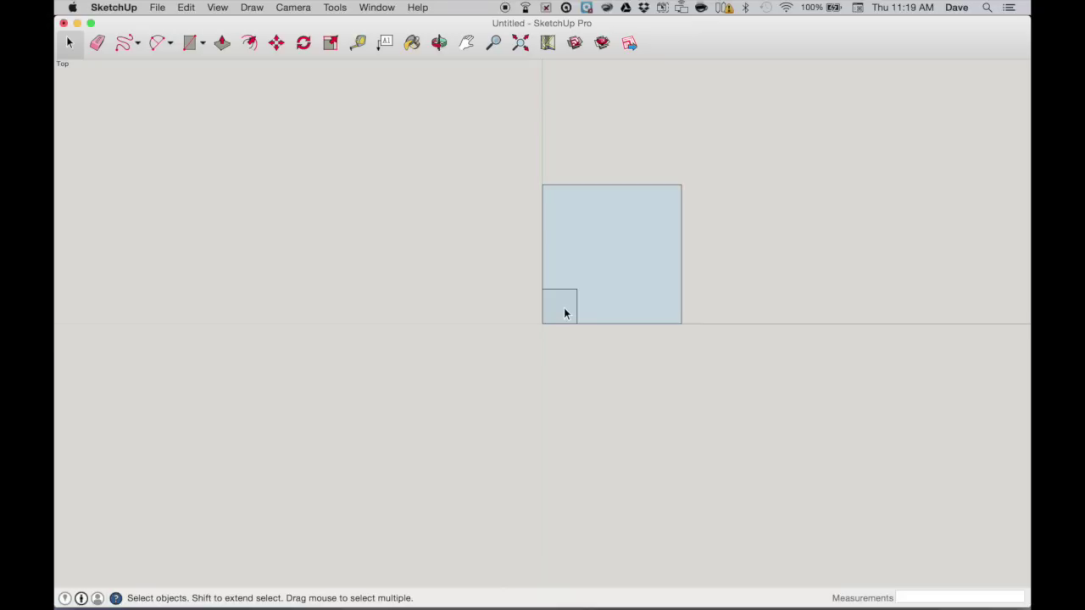
{"action": "left_click", "coordinate": [276, 43]}
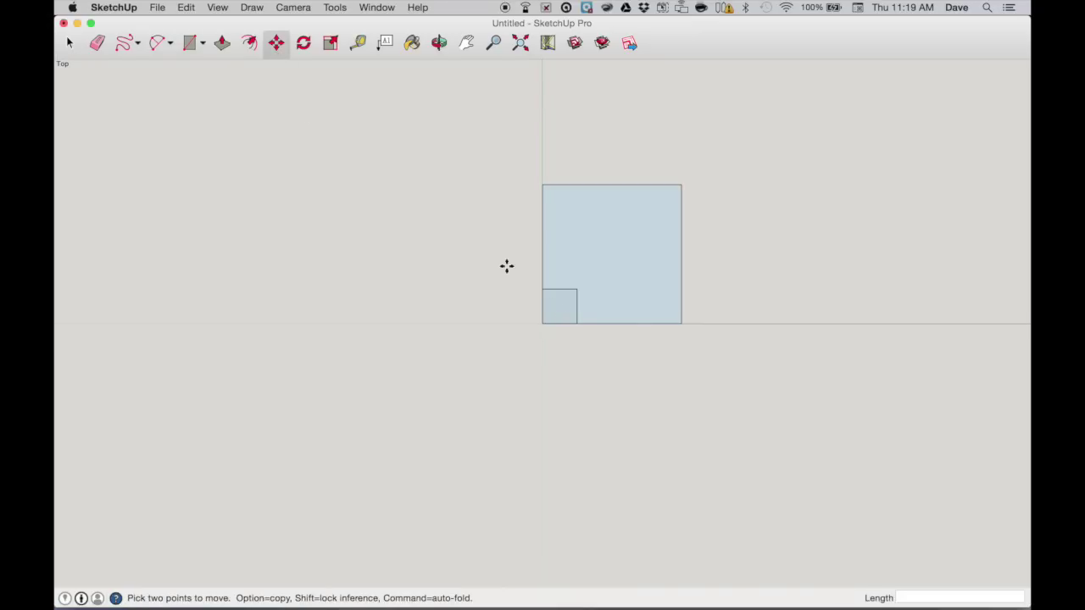
{"action": "left_click", "coordinate": [560, 306]}
{"action": "key", "text": "alt"}
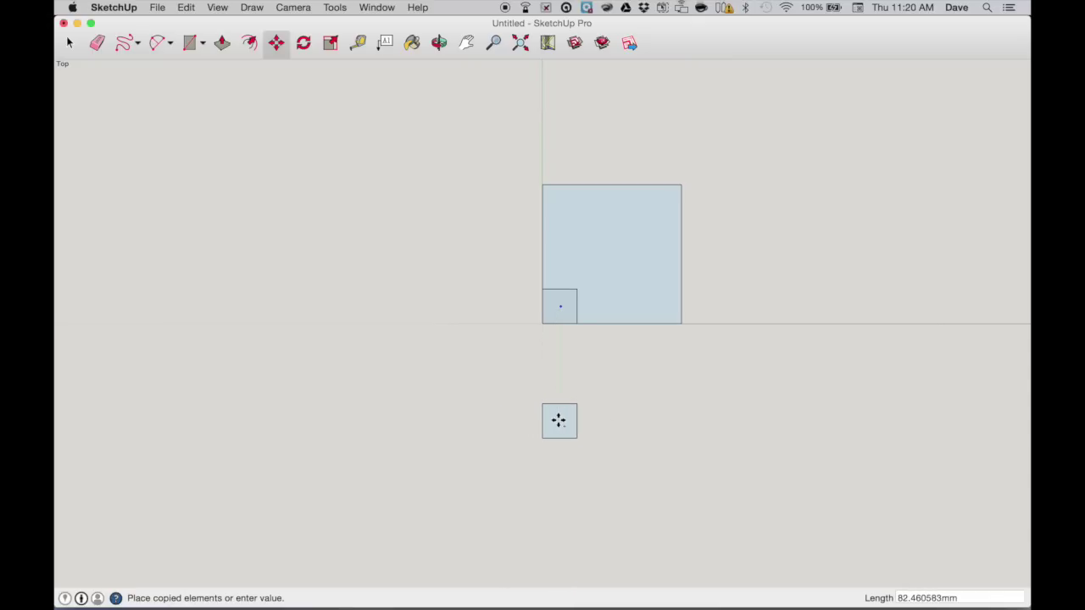
{"action": "left_click", "coordinate": [559, 421]}
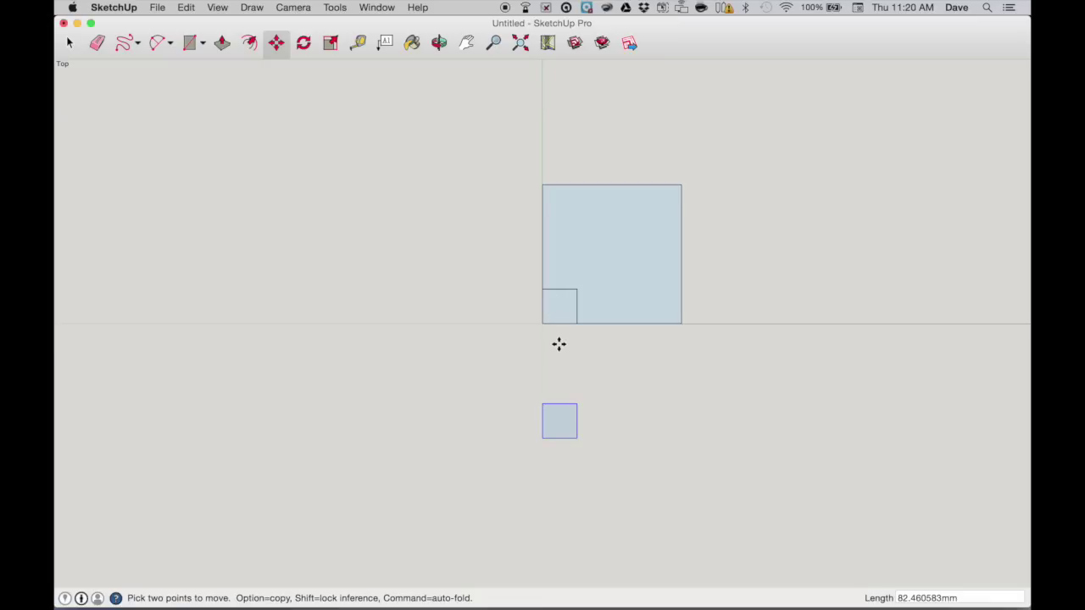
{"action": "type", "text": "25"}
{"action": "key", "text": "super+z"}
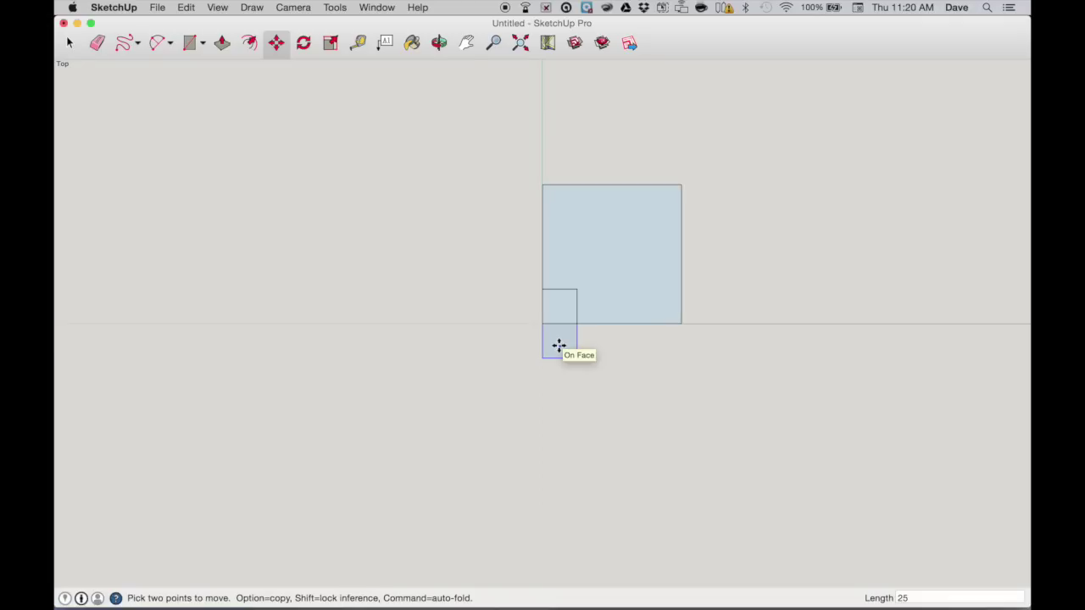
Sketch a freehand numeral 3 in the empty space to the right of the large square.
{"action": "left_click", "coordinate": [124, 43]}
{"action": "left_click", "coordinate": [138, 43]}
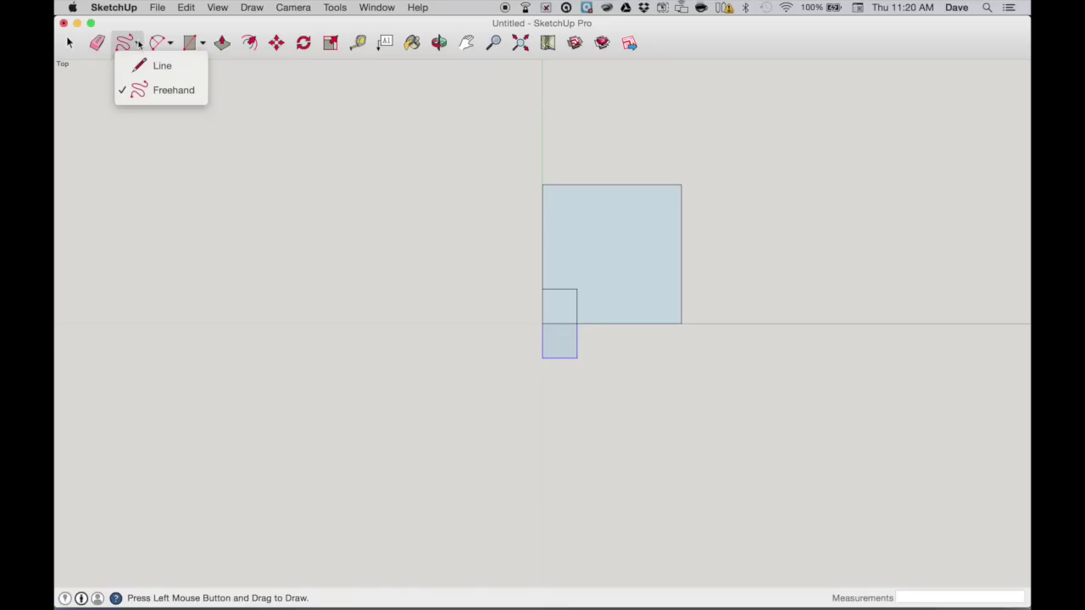
{"action": "left_click", "coordinate": [748, 254]}
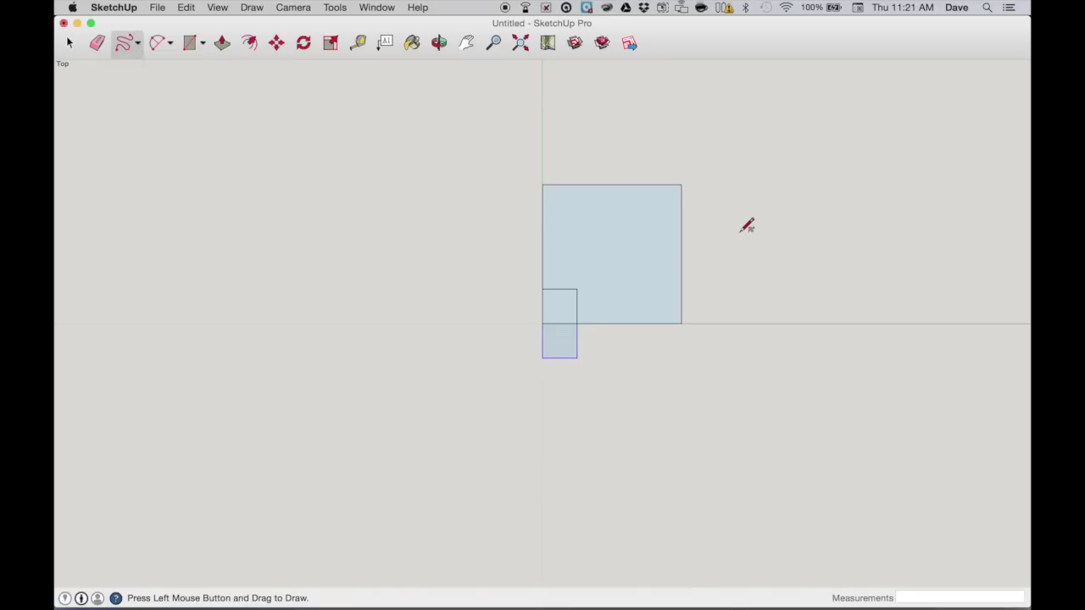
{"action": "mouse_move", "coordinate": [728, 222]}
{"action": "left_mouse_down"}
{"action": "mouse_move", "coordinate": [757, 218]}
{"action": "mouse_move", "coordinate": [770, 245]}
{"action": "mouse_move", "coordinate": [737, 264]}
{"action": "left_mouse_up"}
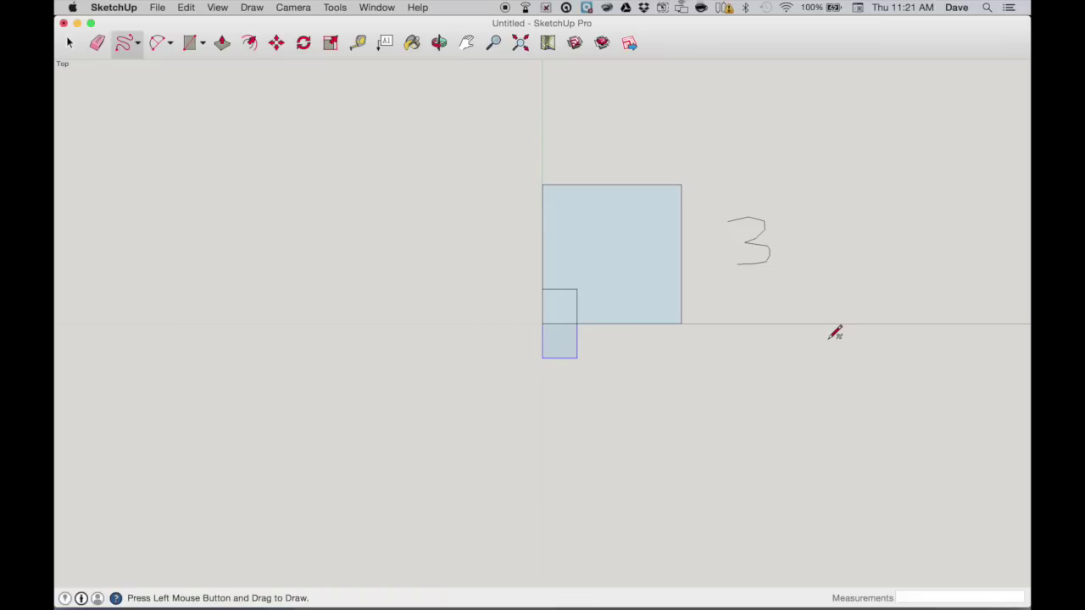